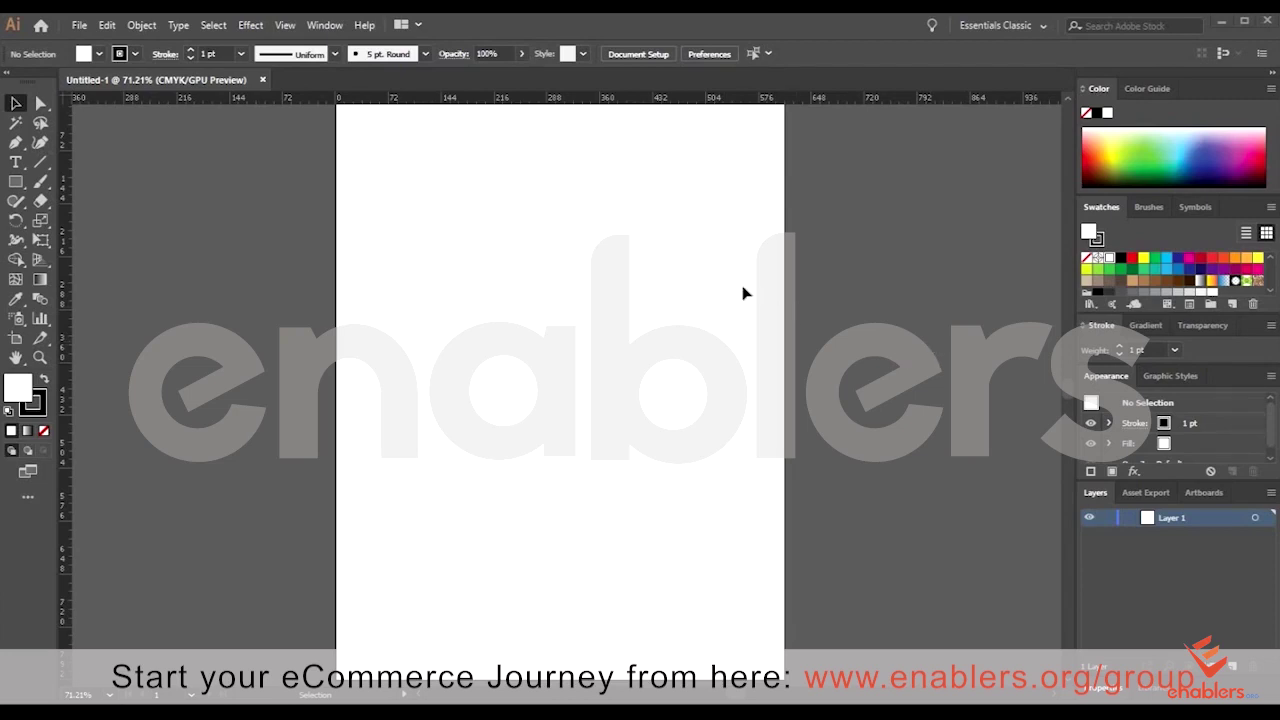
Try the Direct Selection tool and shape flyout, then settle on the Rectangle Tool (M).
left_click(40, 105)
left_click(40, 105)
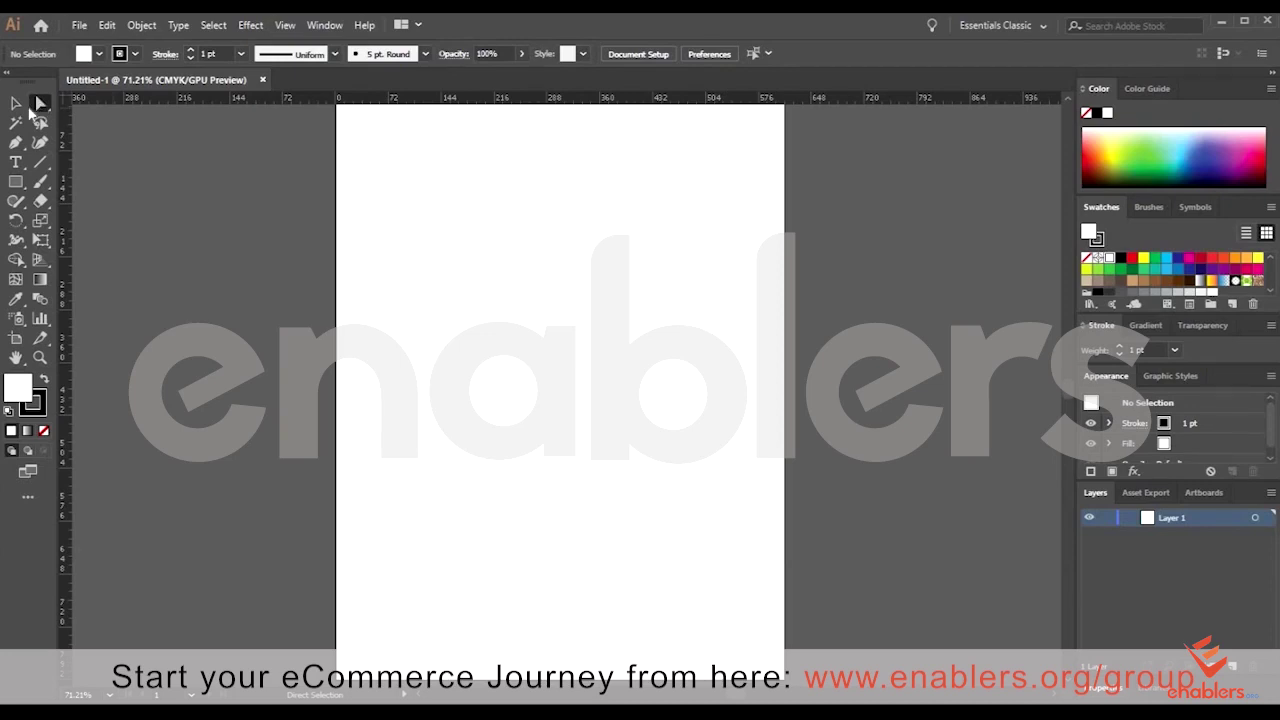
left_click(15, 183)
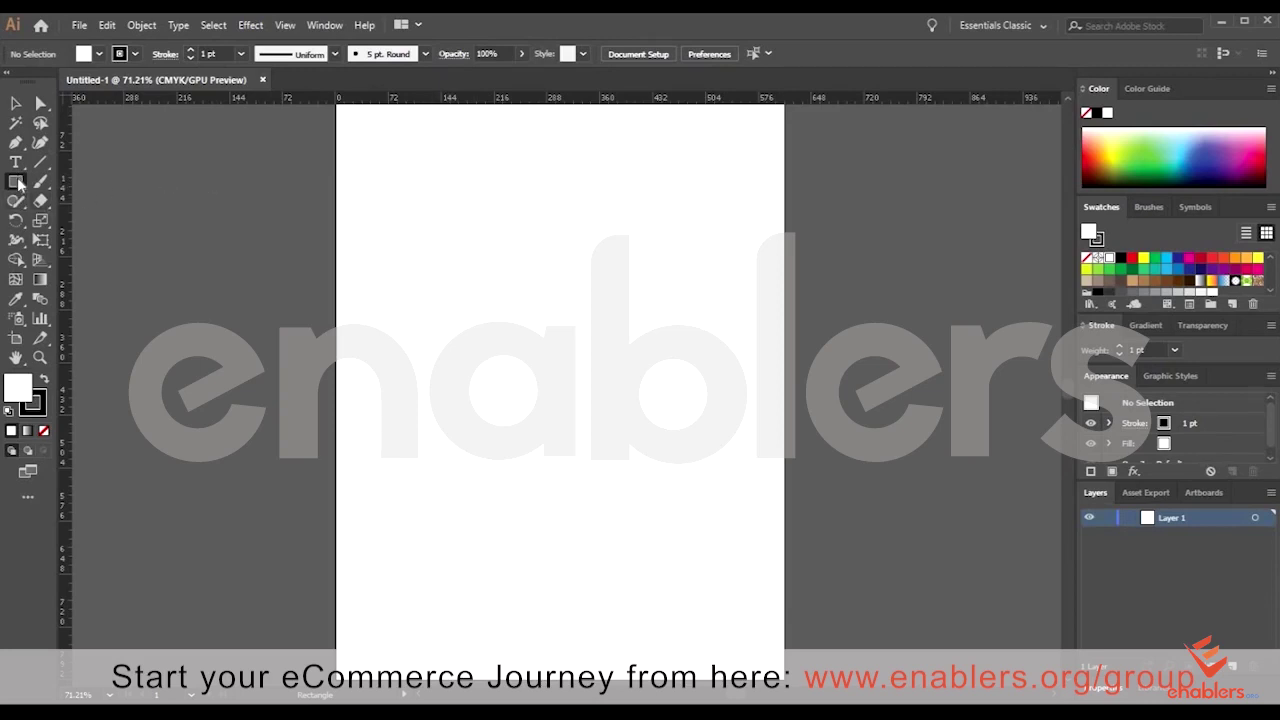
right_click(18, 183)
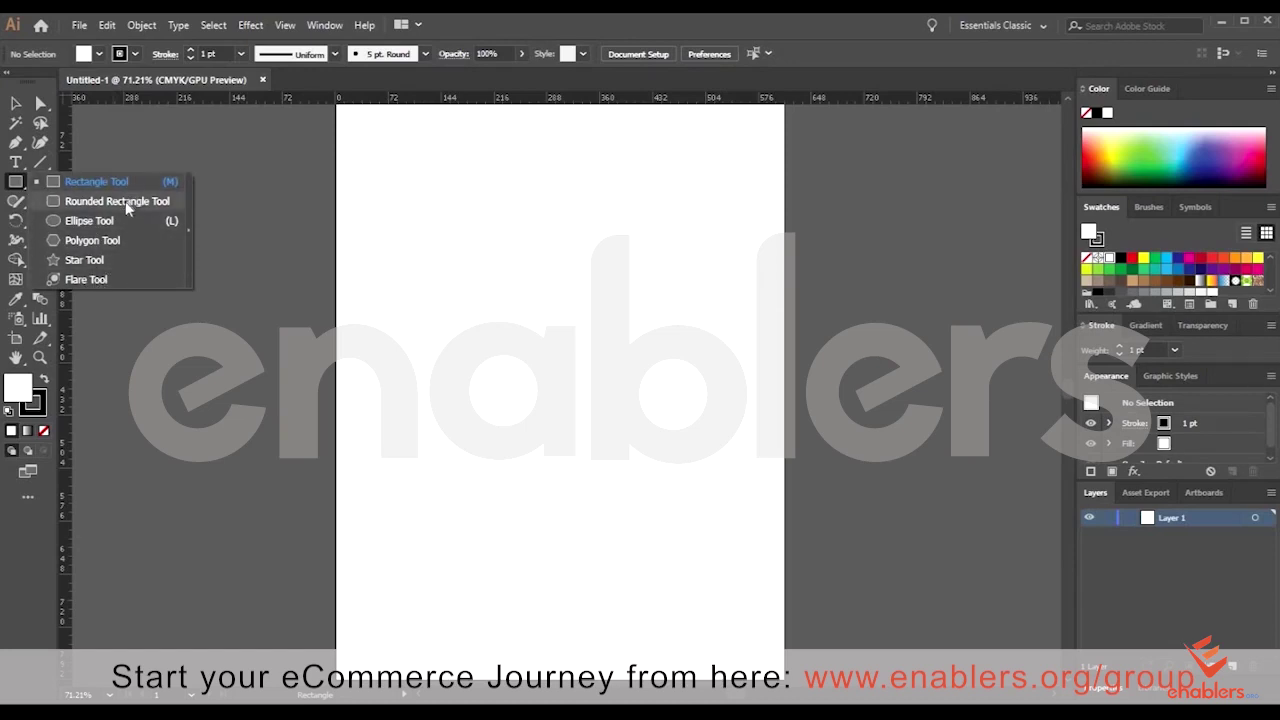
left_click(107, 277)
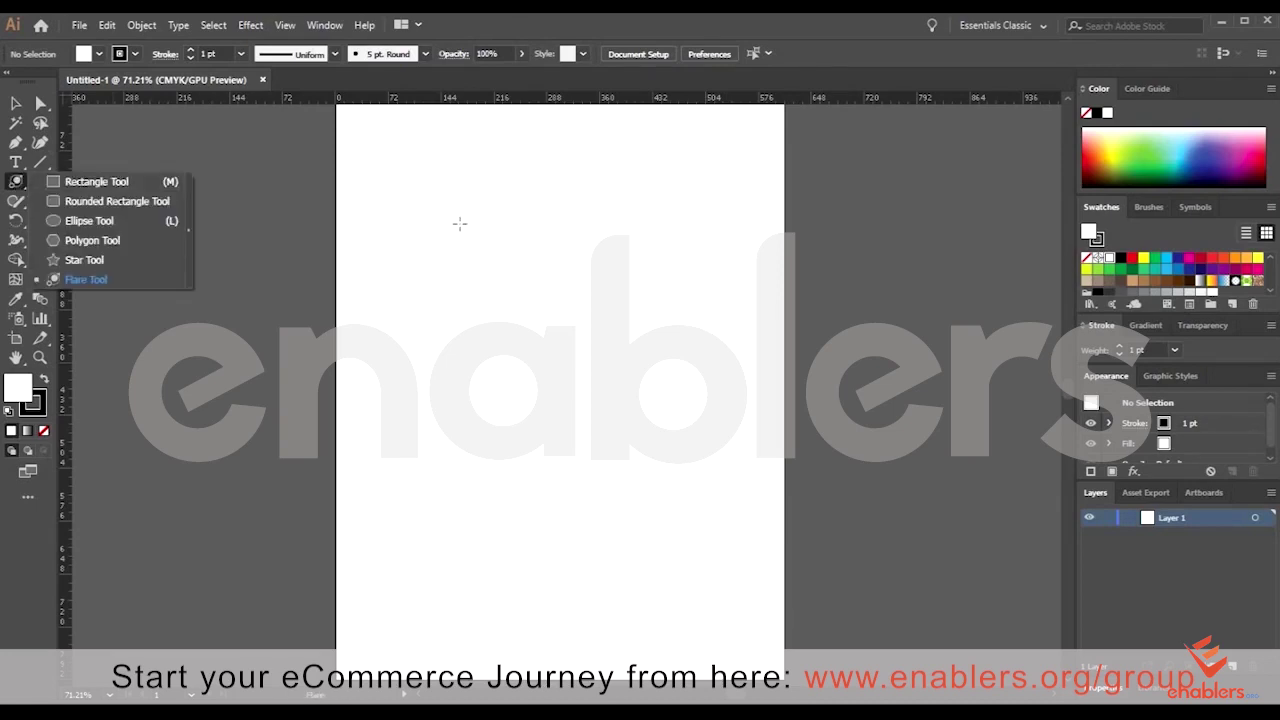
key("m")
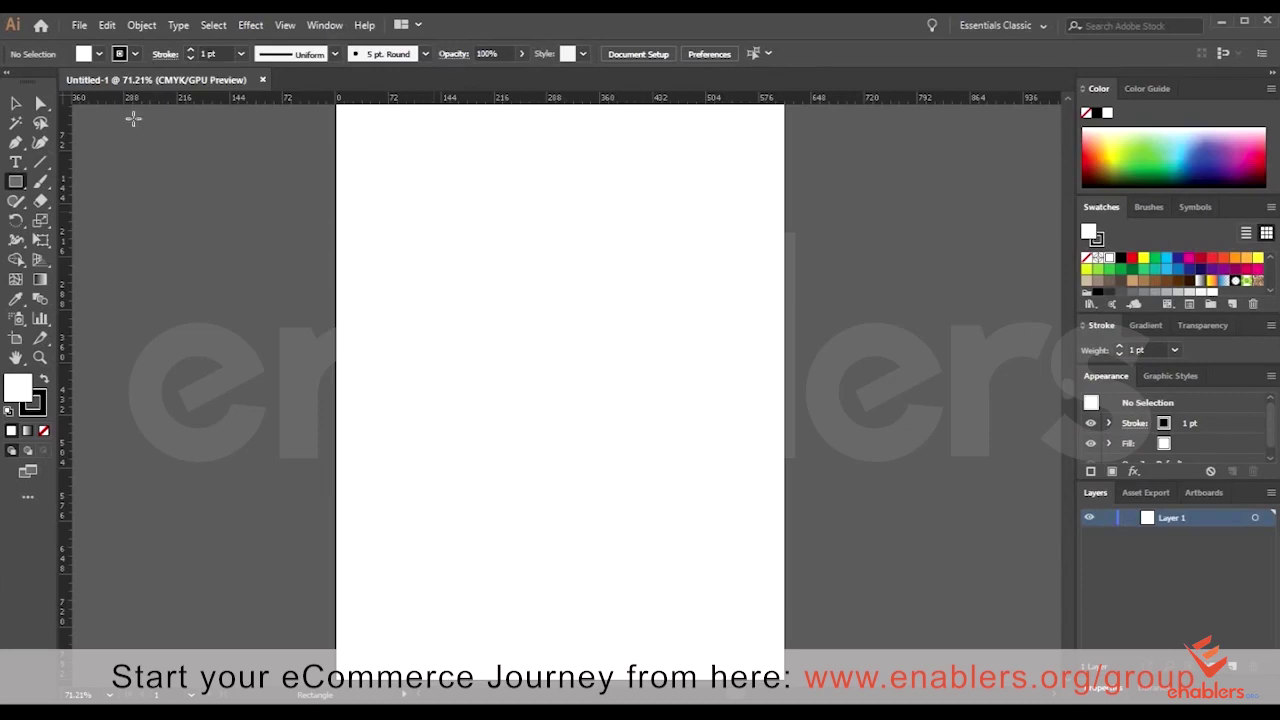
left_click(41, 104)
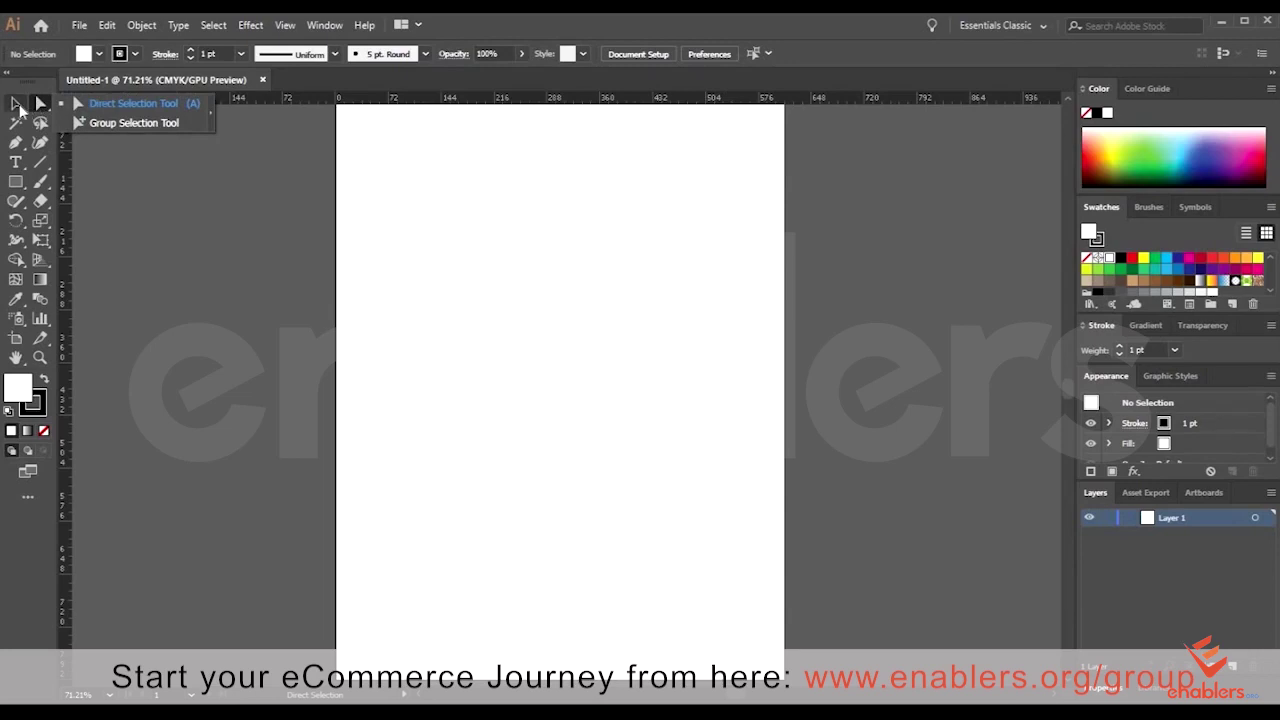
left_click(17, 104)
left_click(41, 108)
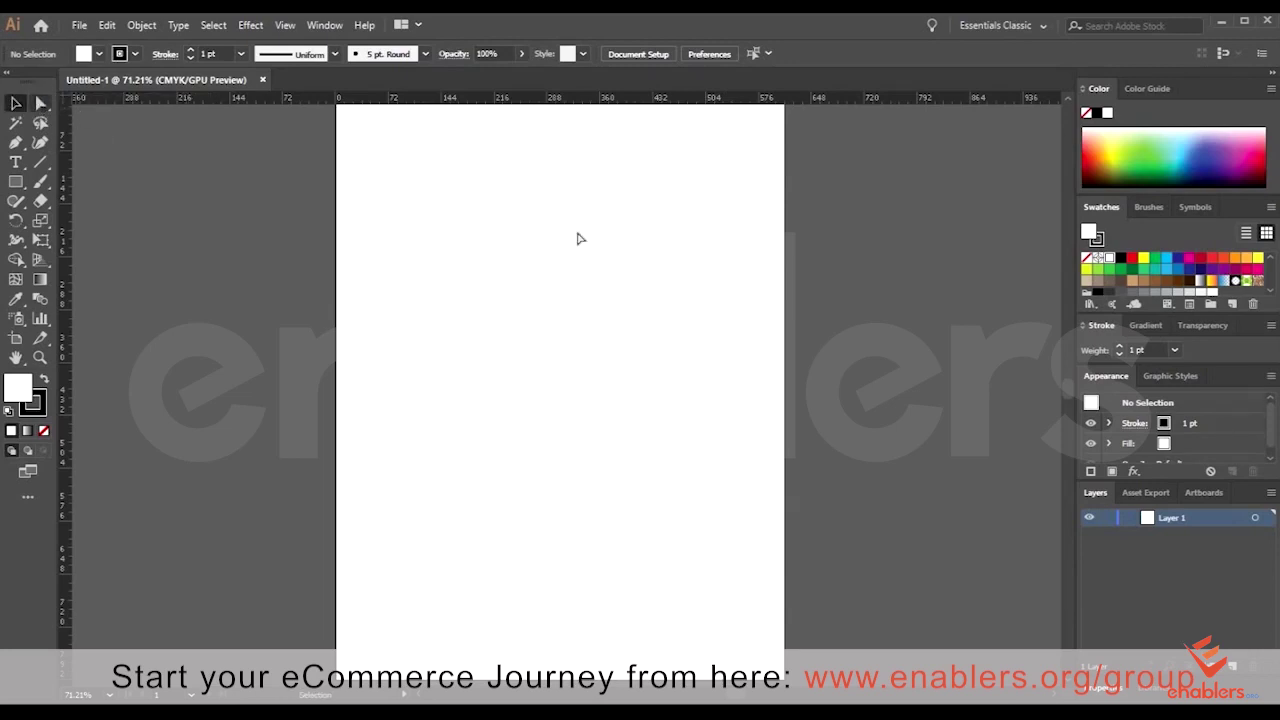
left_click(21, 184)
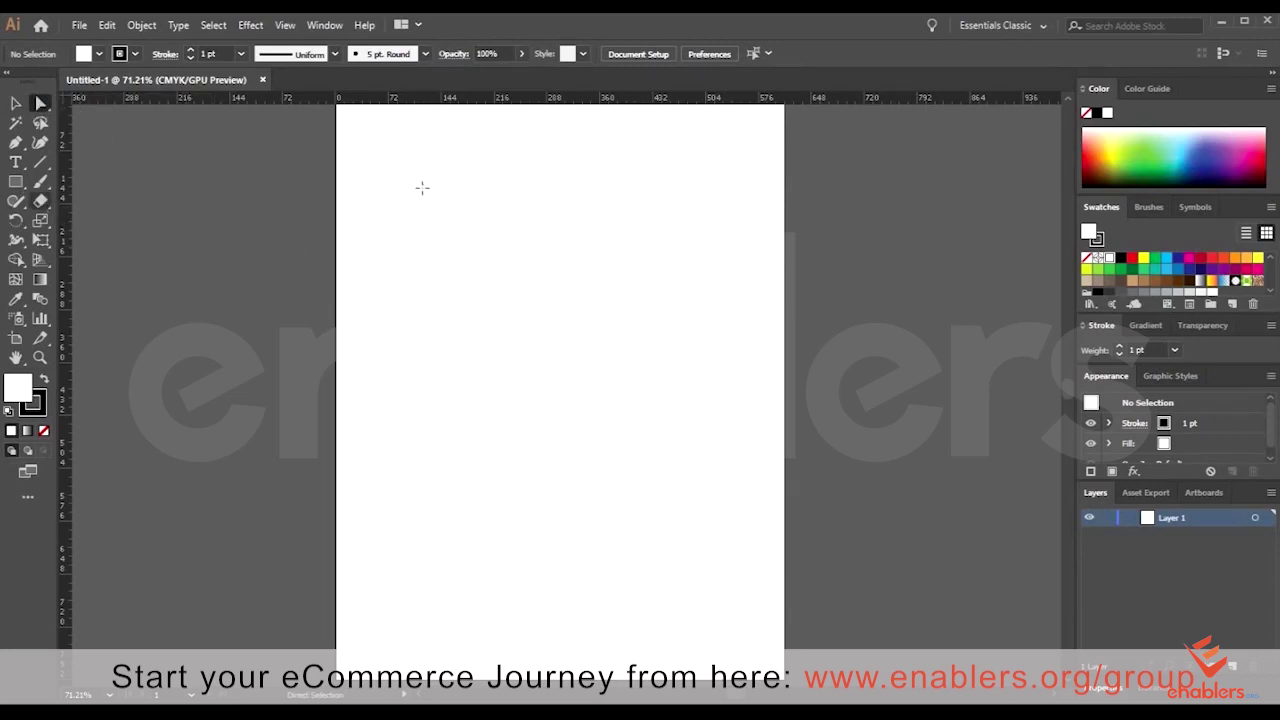
Shift-drag a 268.33 pt square near the top-left and target its top-right corner.
left_click_drag(410, 191, 618, 360)
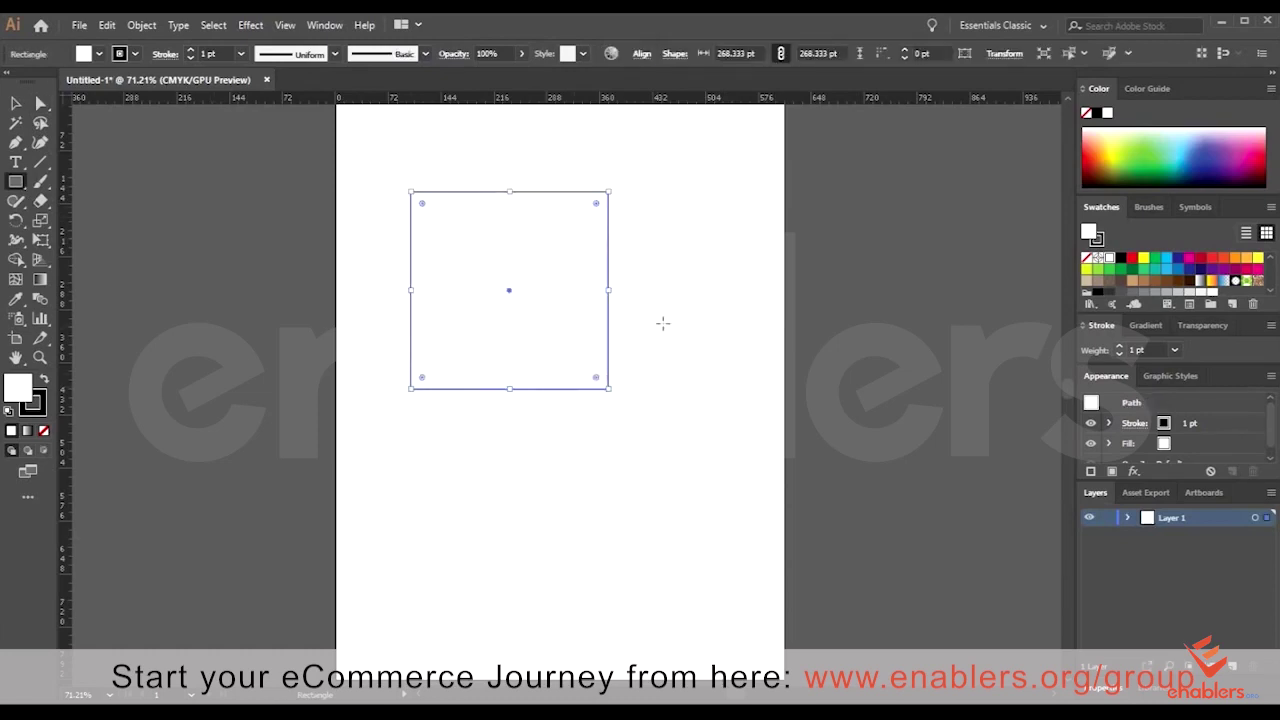
key("a")
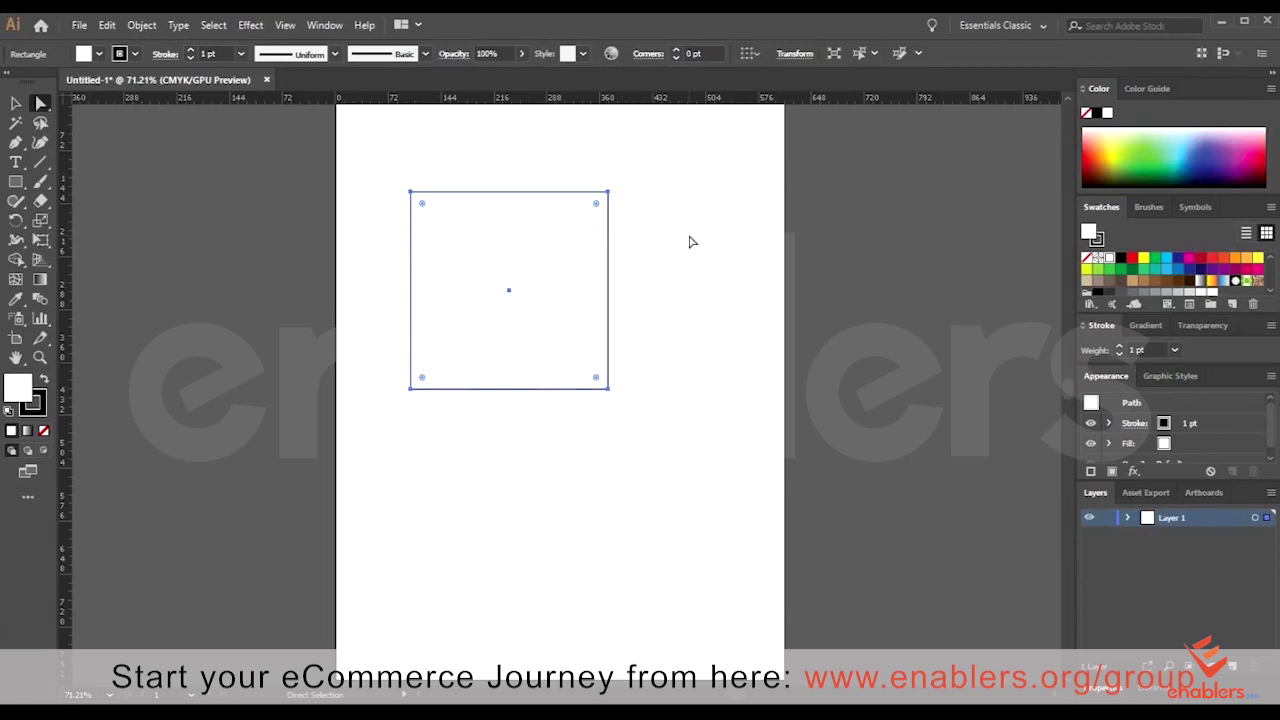
left_click(41, 104)
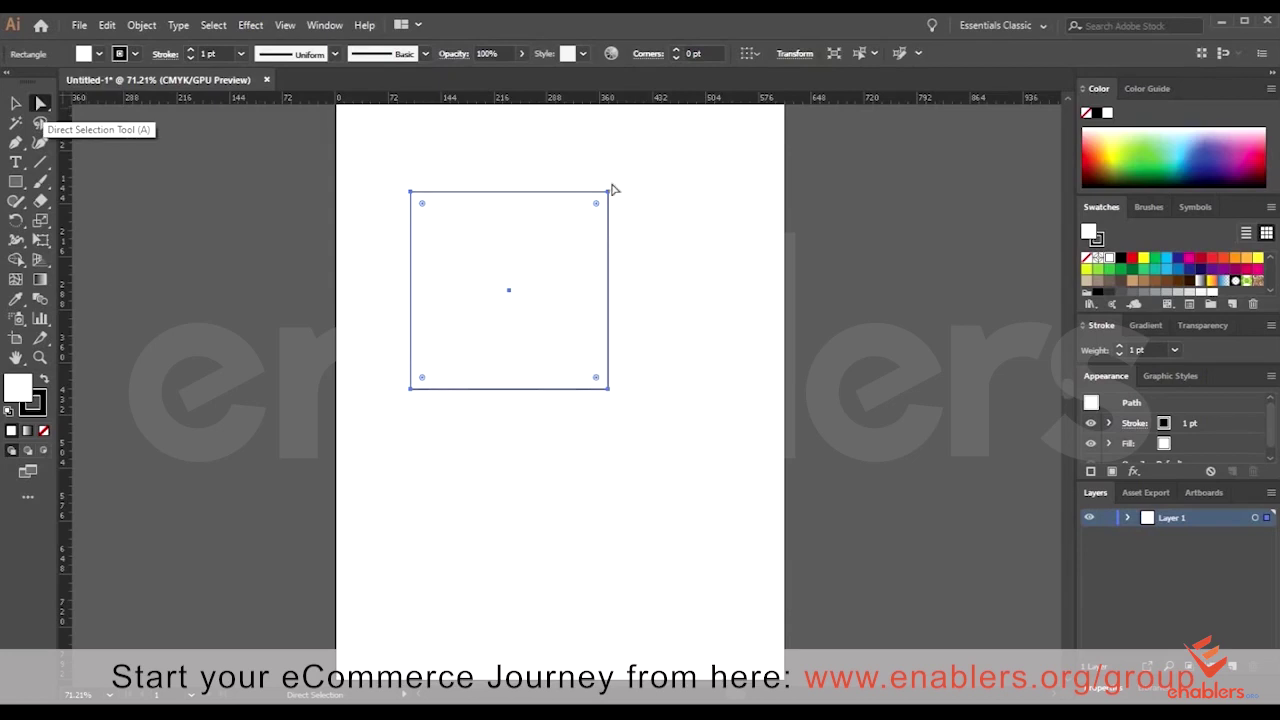
left_click(608, 191)
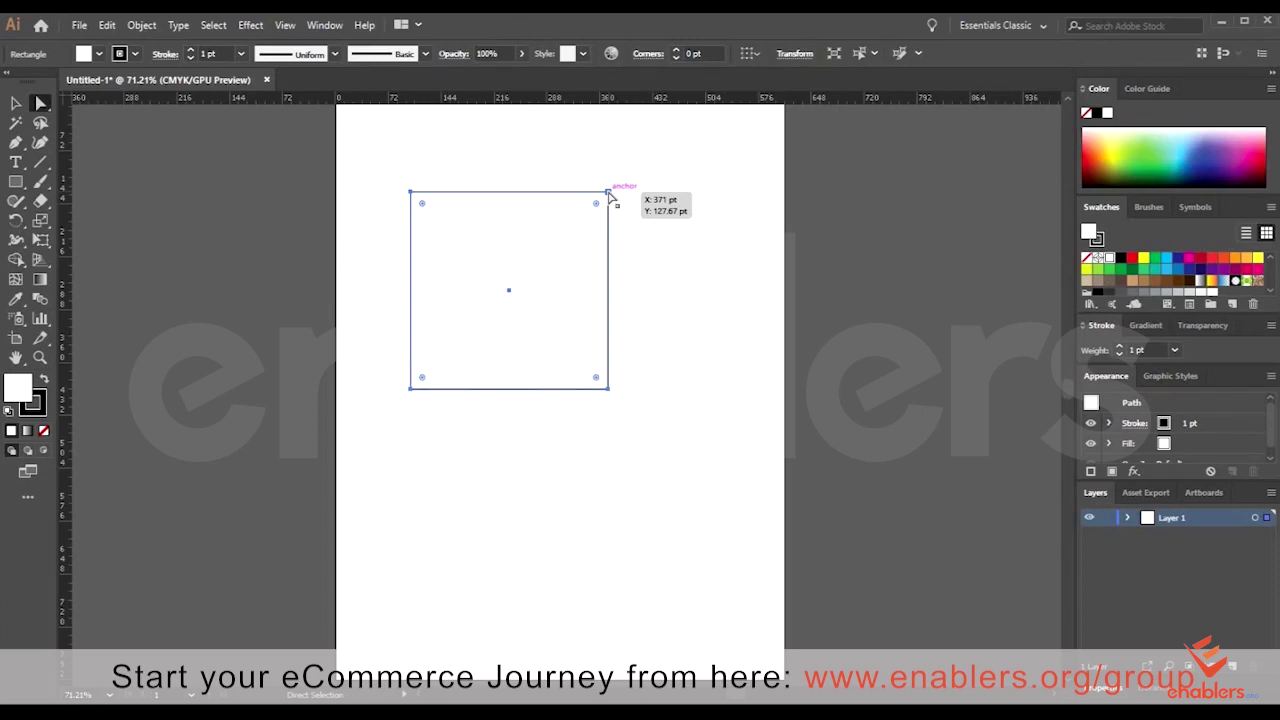
Drag the top-right corner to the centre, raise the top corner, and pull the middle point right.
left_click_drag(609, 192, 605, 191)
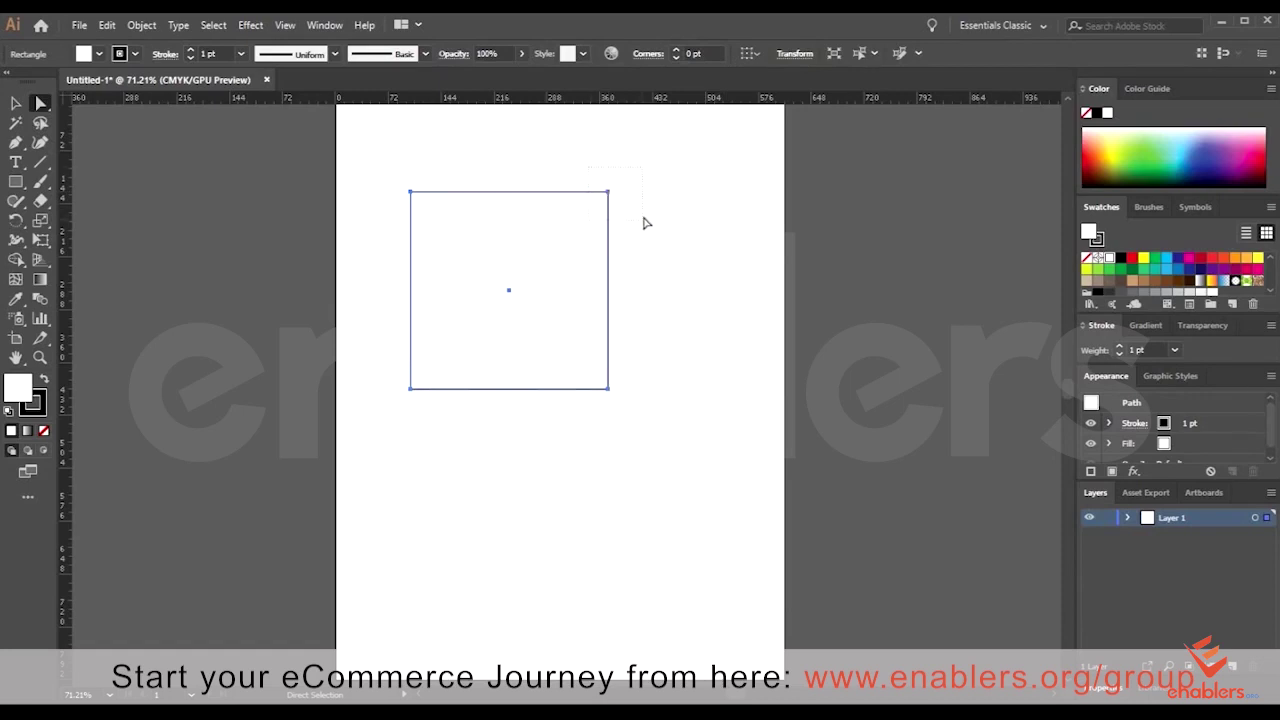
left_click_drag(645, 226, 610, 198)
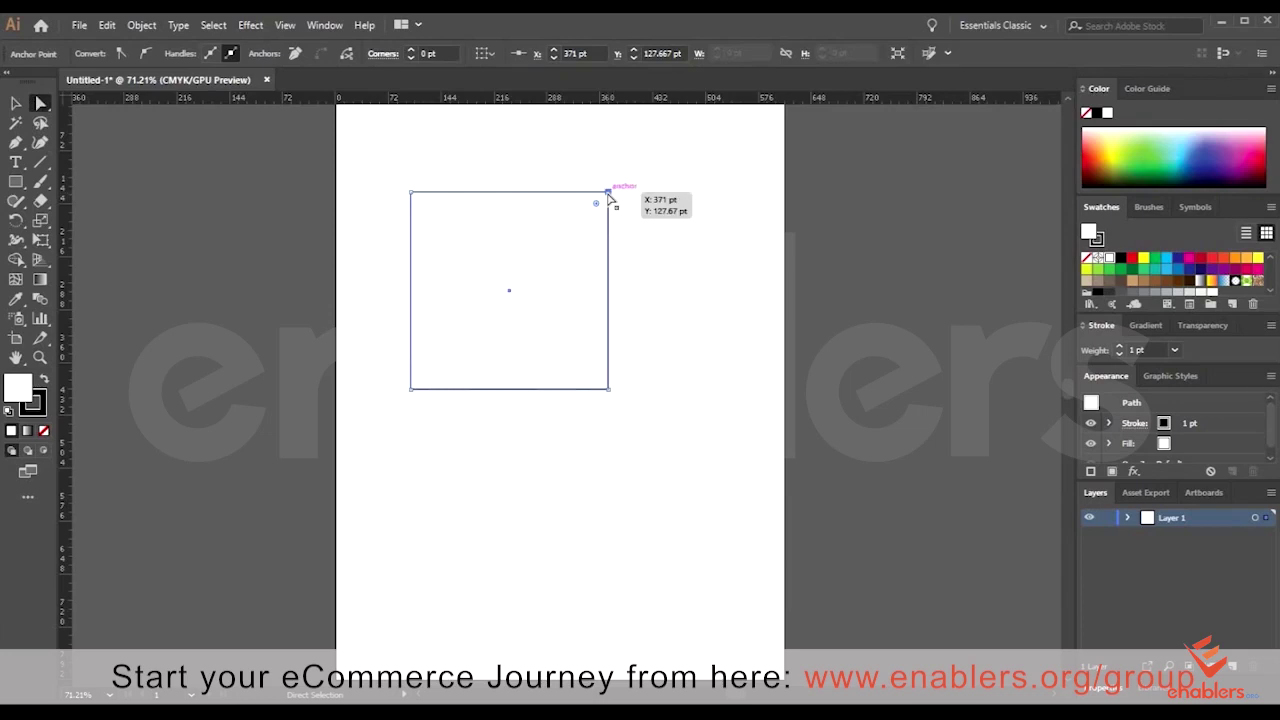
left_click_drag(609, 197, 539, 270)
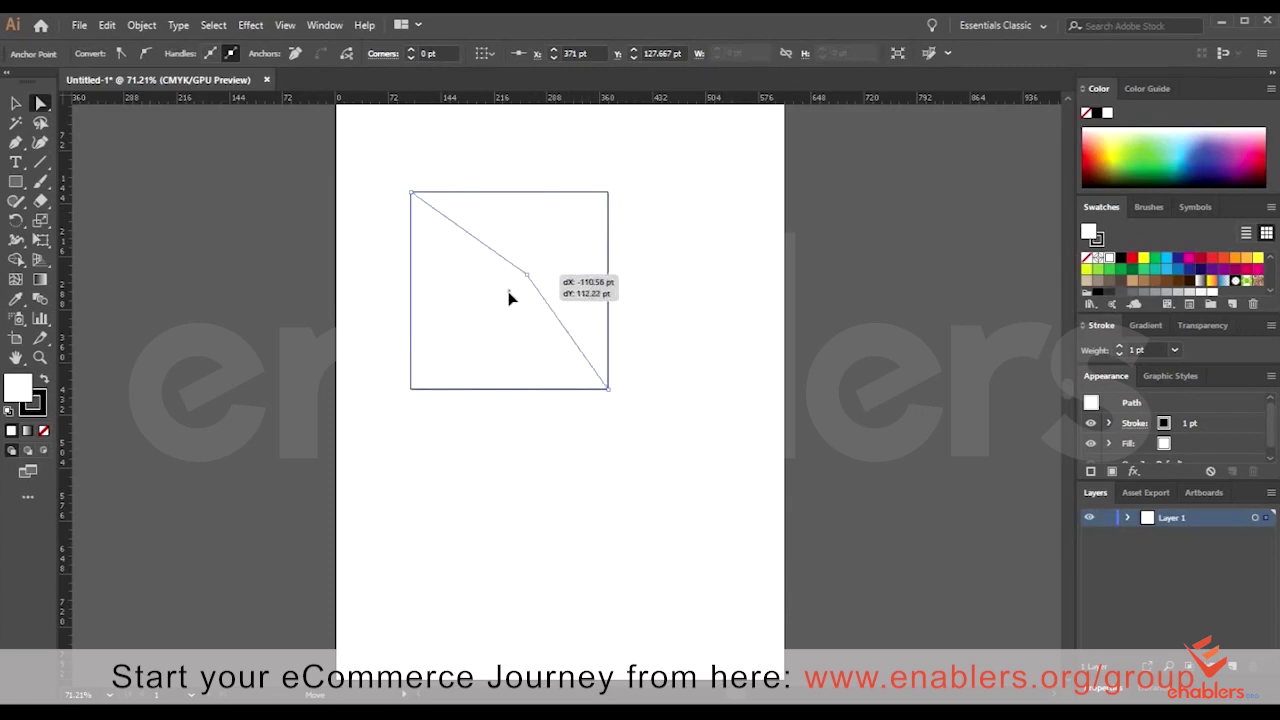
left_click_drag(539, 270, 511, 287)
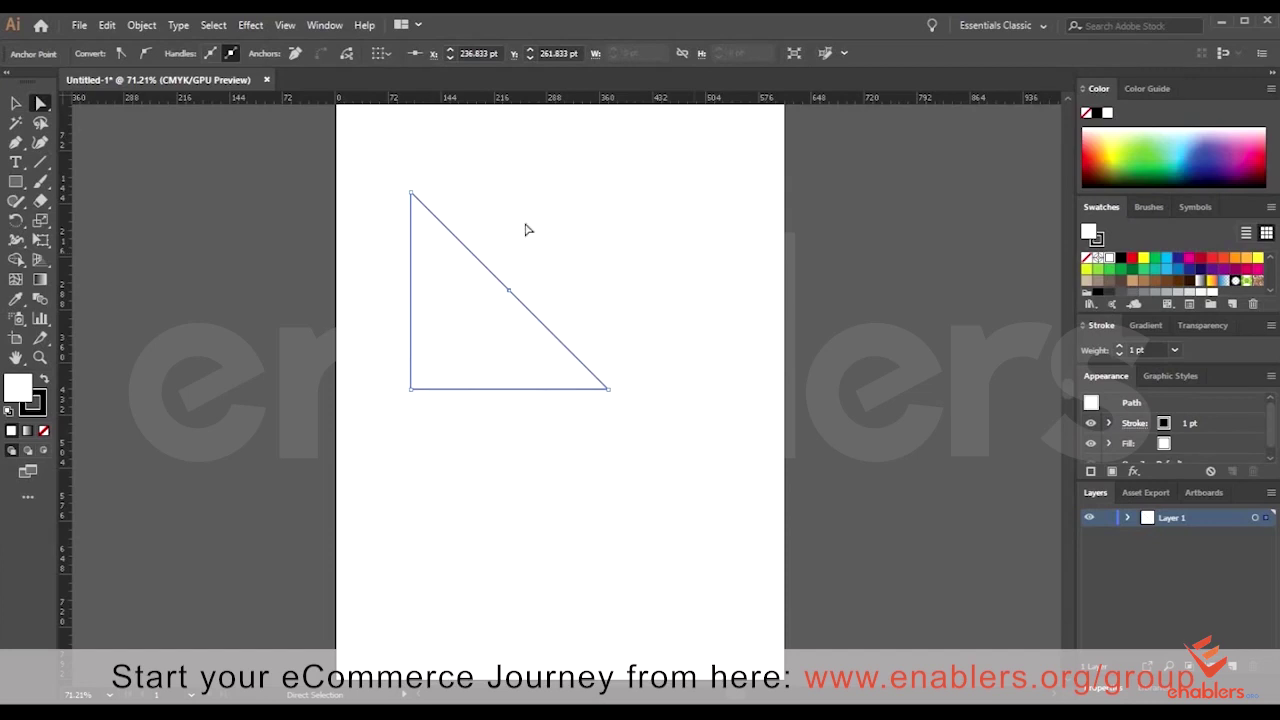
left_click(411, 191)
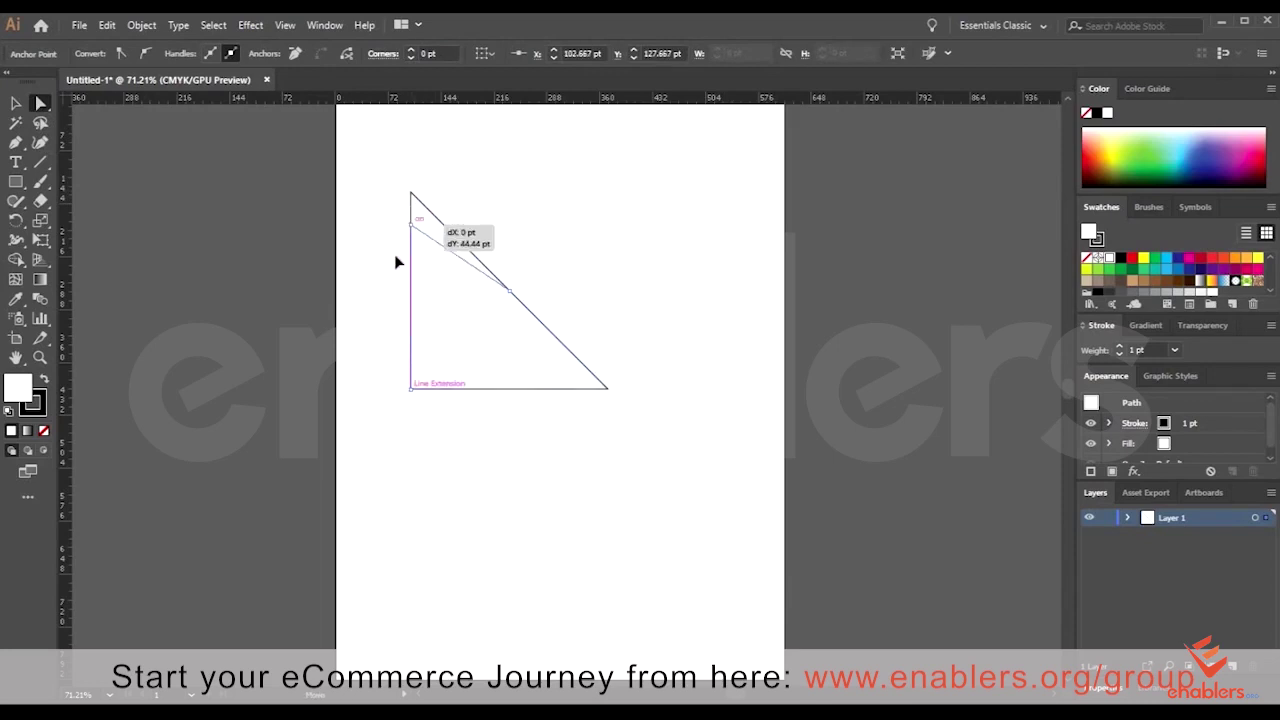
left_click_drag(411, 191, 395, 130)
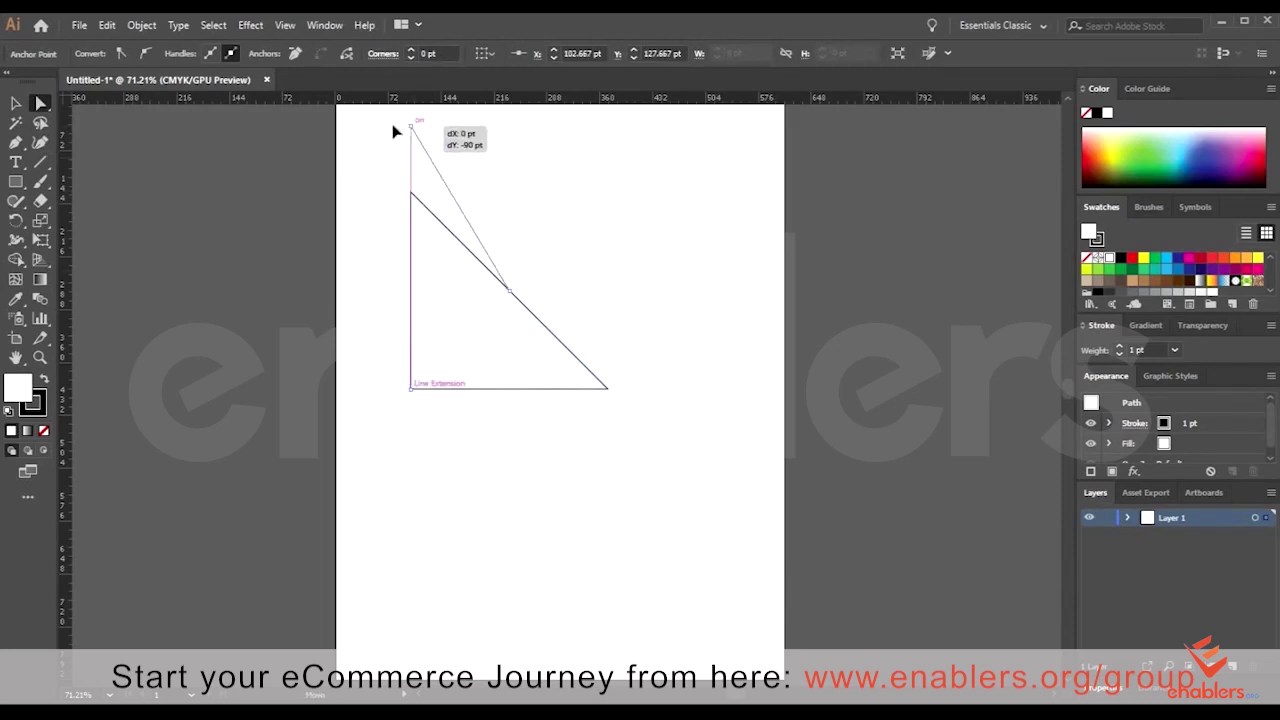
left_click(610, 239)
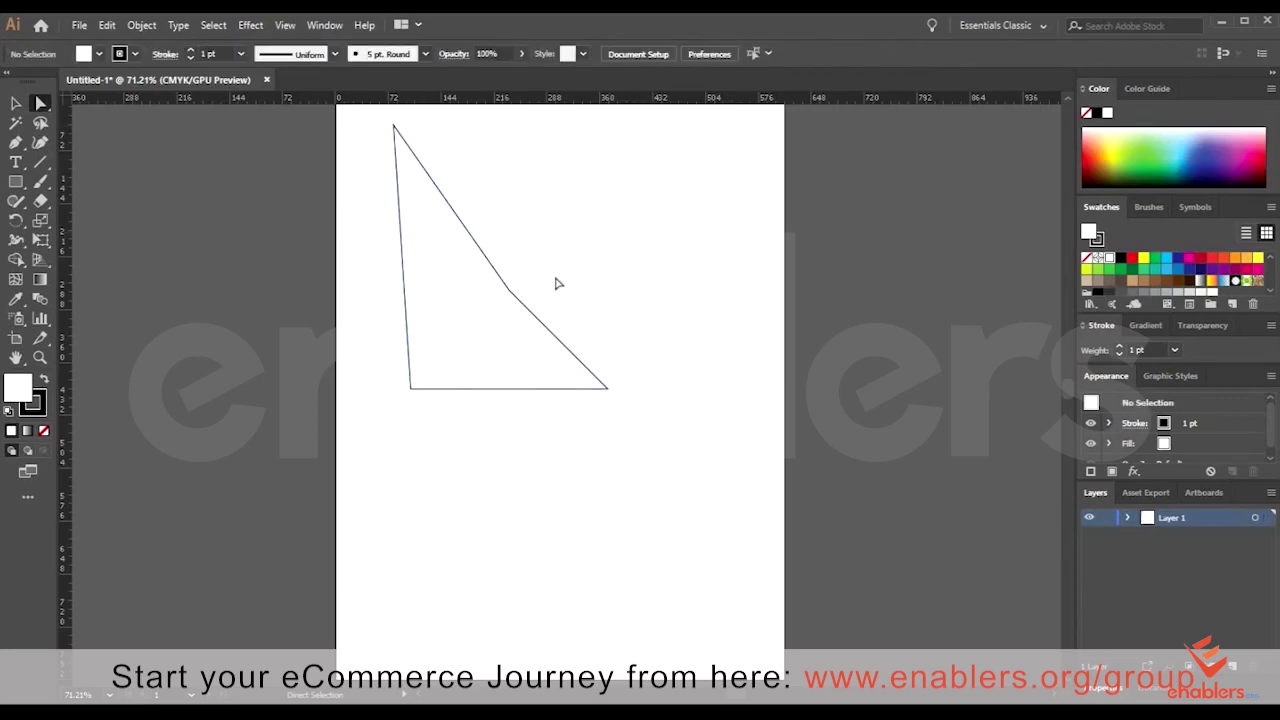
left_click(509, 291)
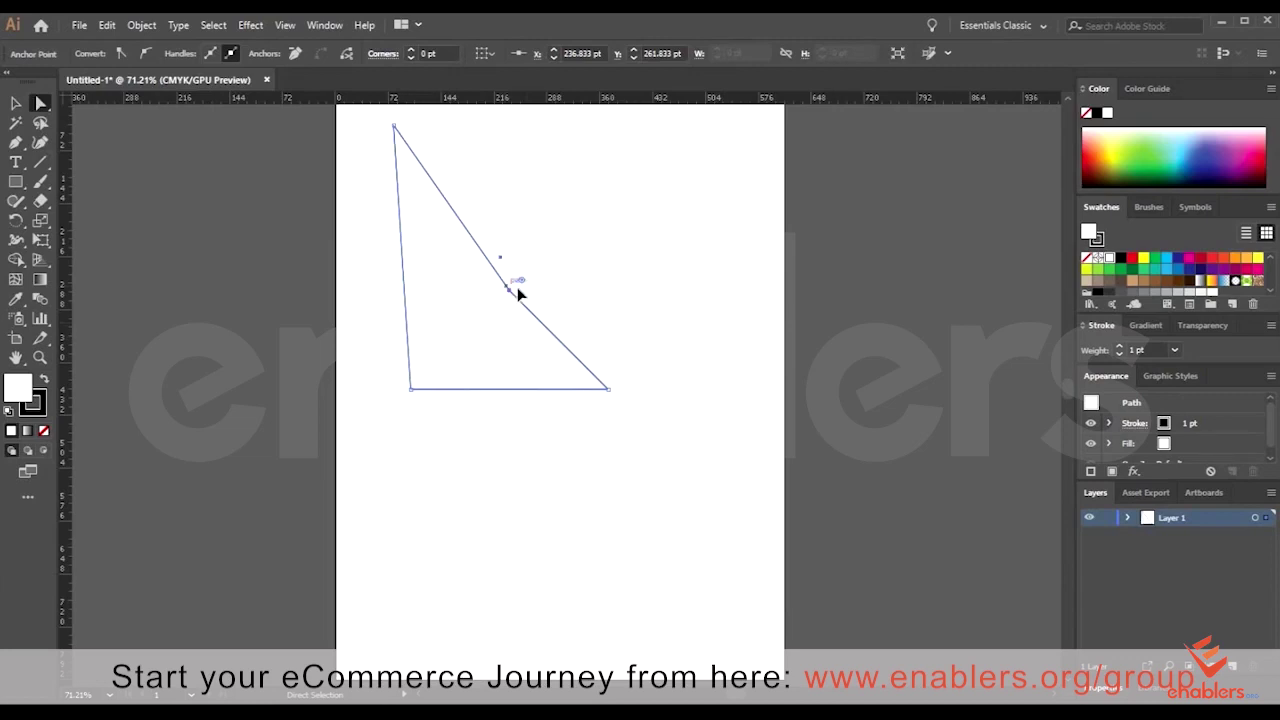
left_click_drag(510, 291, 679, 257)
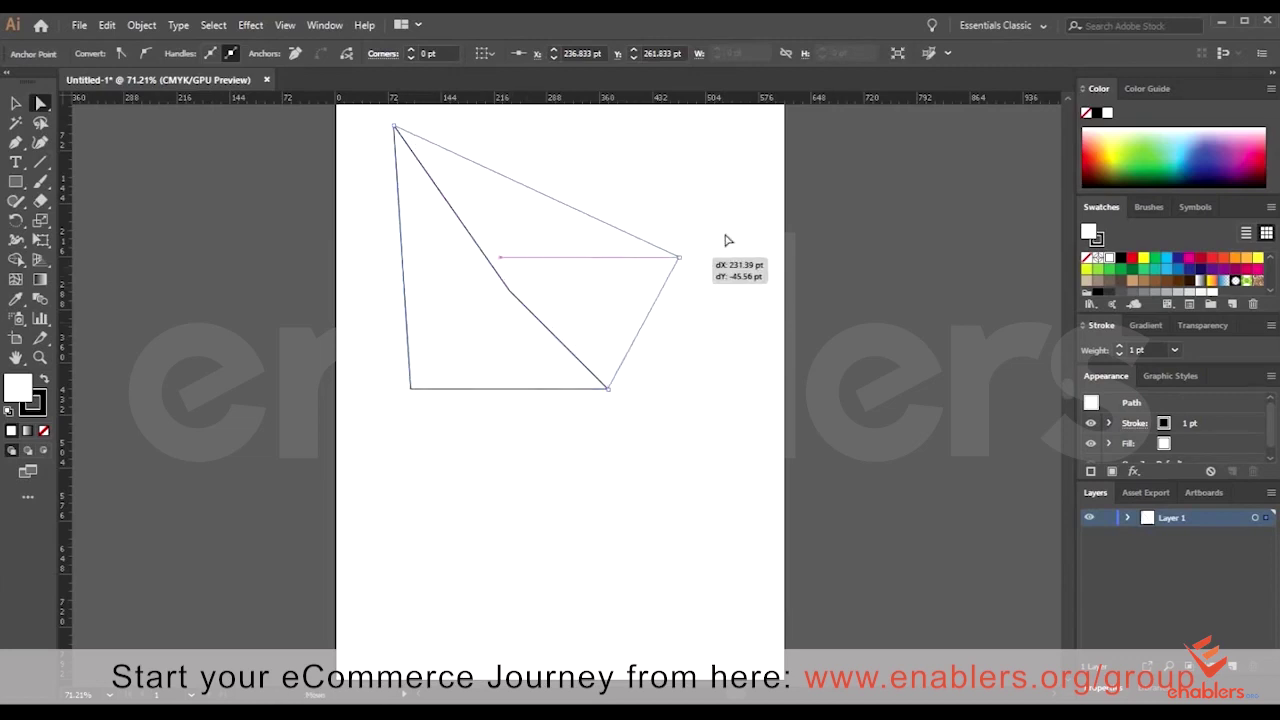
Move the shape down toward the artboard centre and pull its bottom-right corner up inward.
left_click_drag(607, 383, 671, 503)
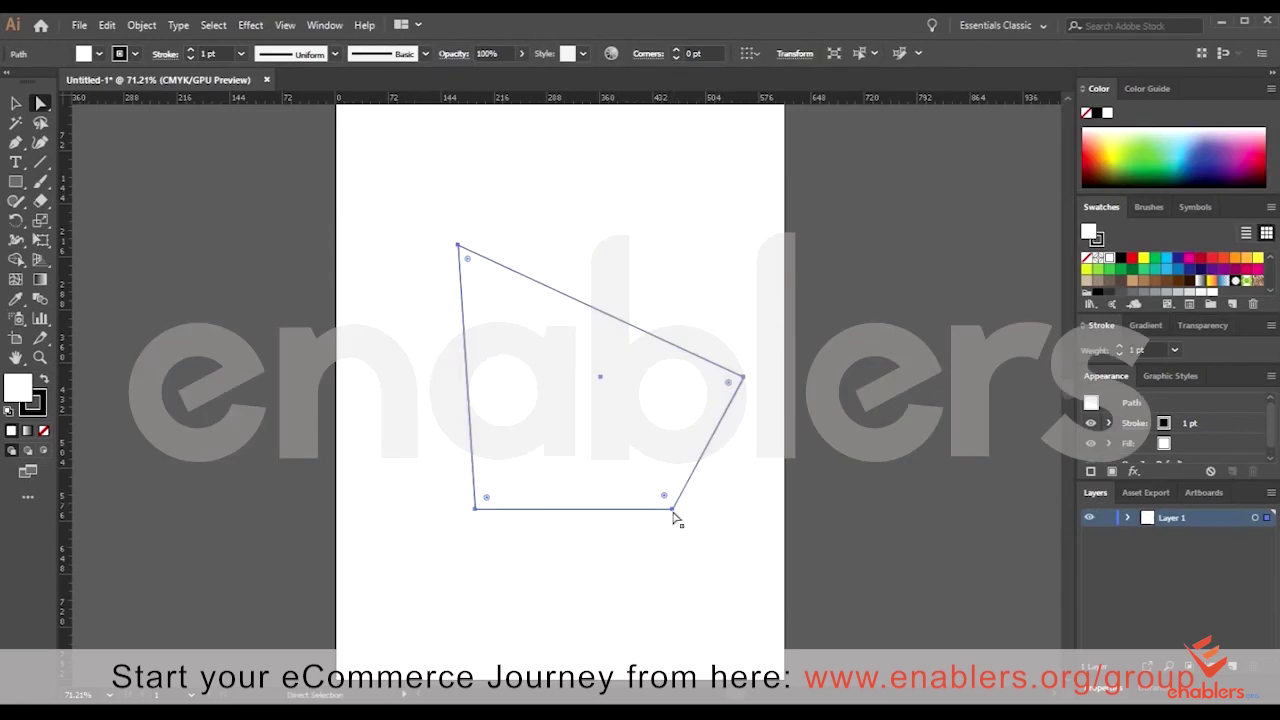
mouse_move(674, 514)
left_mouse_down()
mouse_move(697, 540)
mouse_move(656, 534)
left_mouse_up()
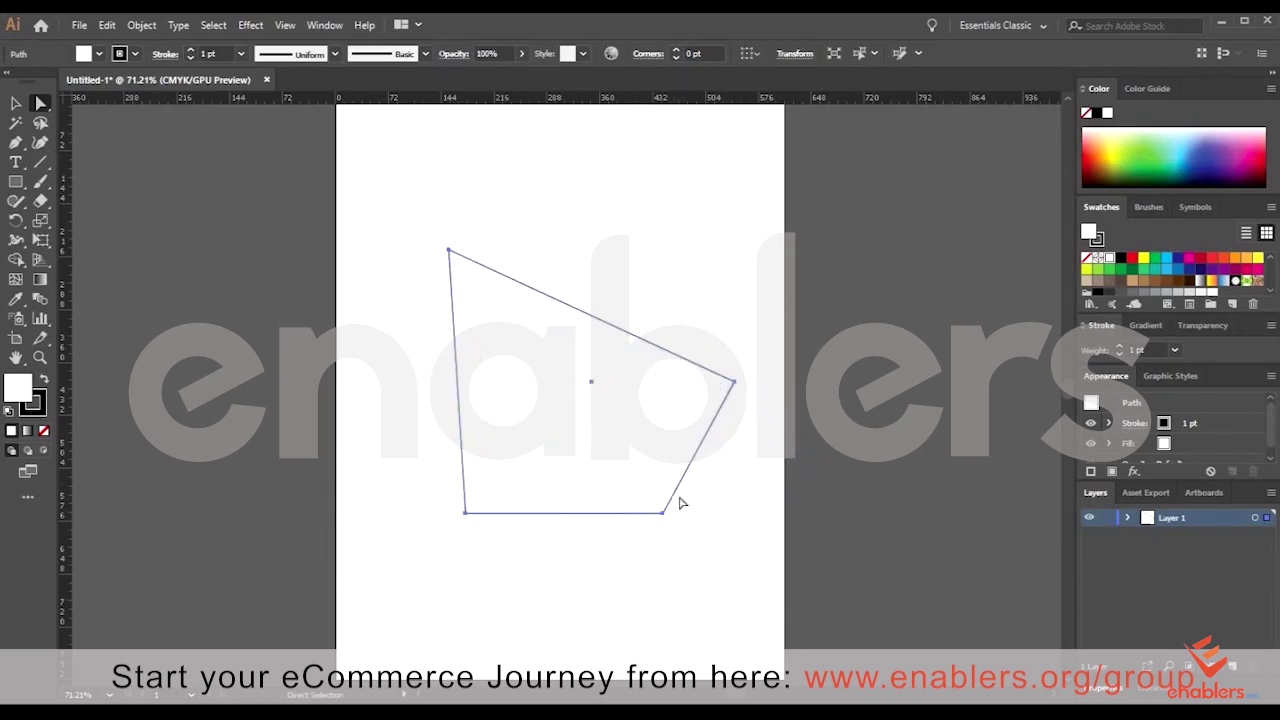
left_click(662, 513)
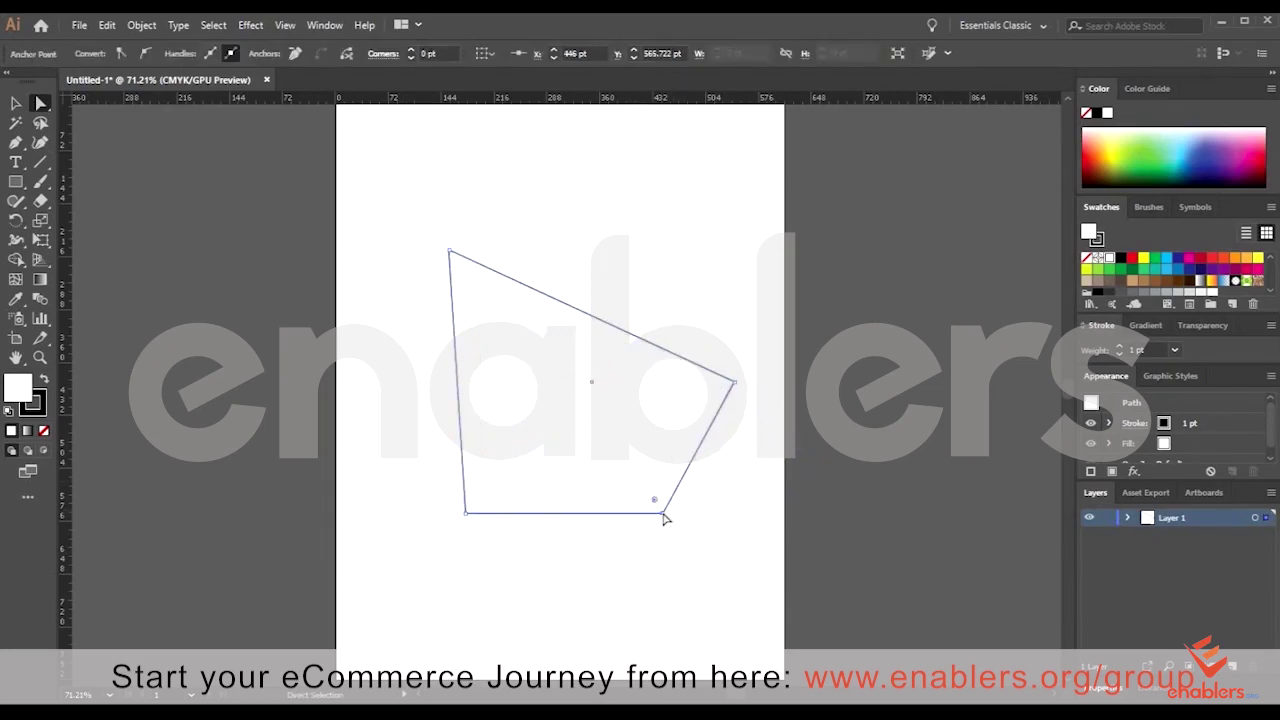
mouse_move(662, 512)
left_mouse_down()
mouse_move(606, 434)
mouse_move(524, 367)
mouse_move(575, 232)
mouse_move(589, 233)
left_mouse_up()
Lift the angular path's bottom anchor toward the page centre and pick the Ellipse Tool.
left_click(588, 232)
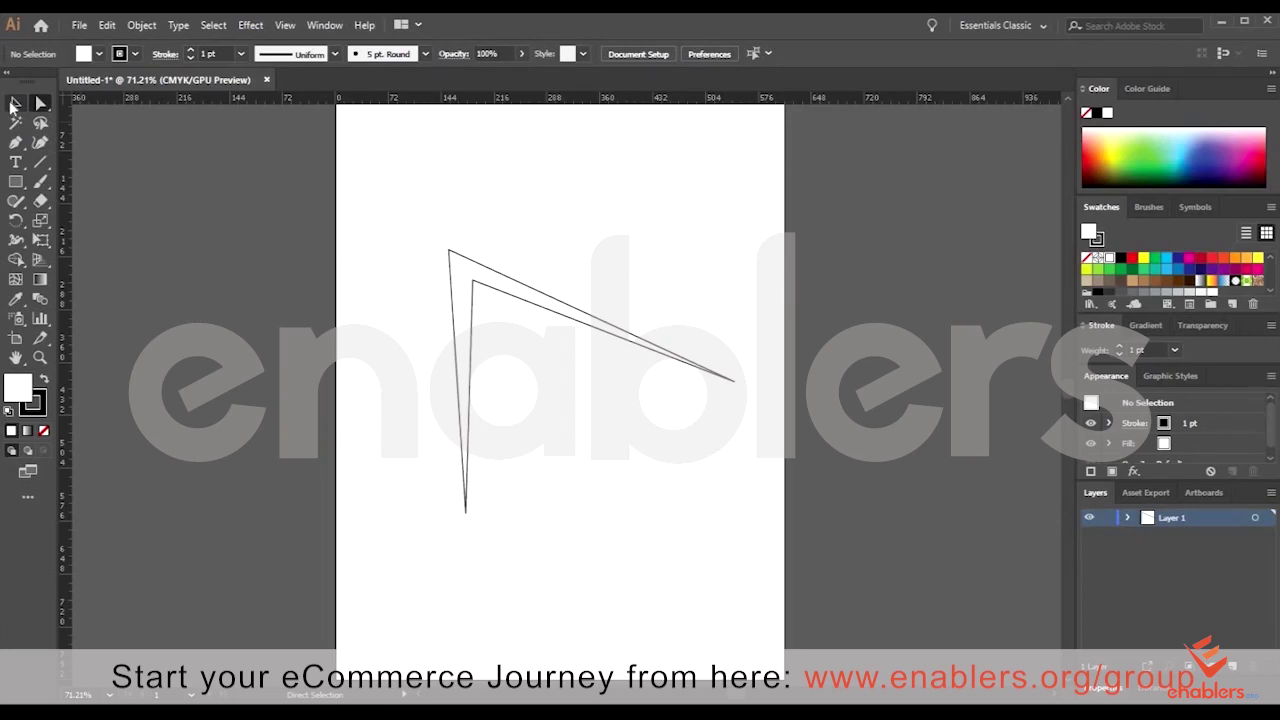
left_click(465, 512)
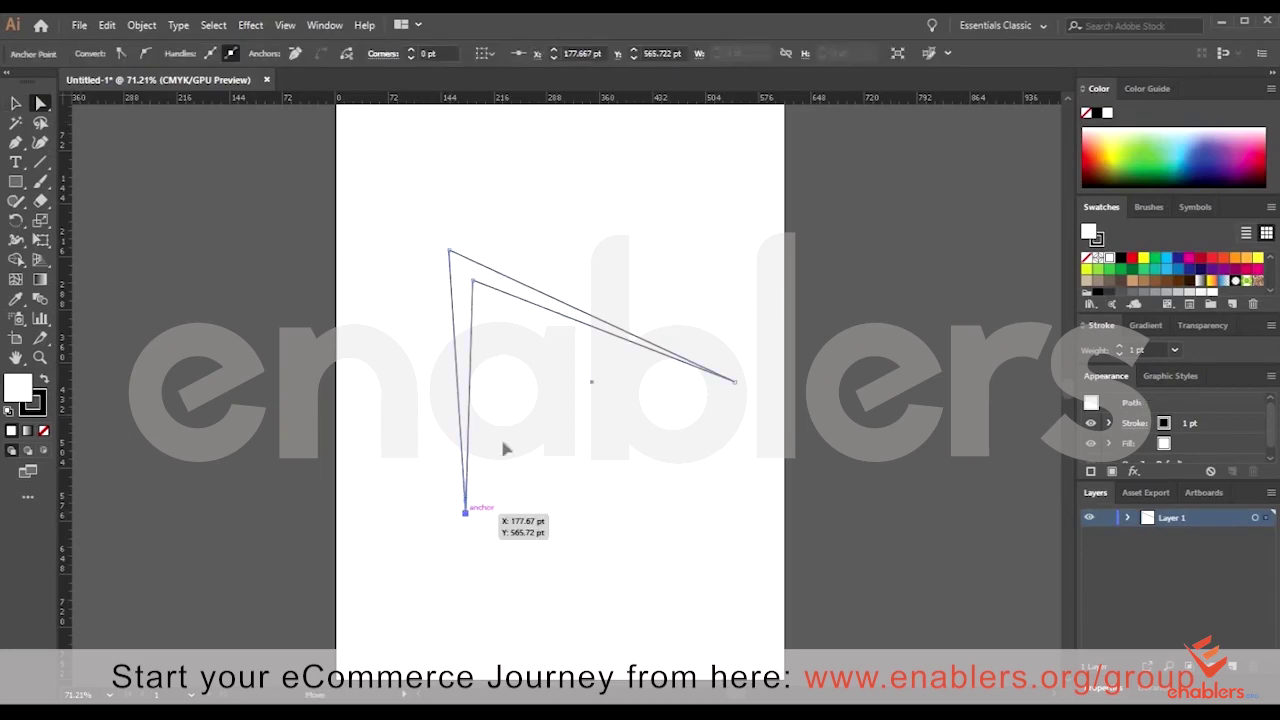
left_click_drag(465, 510, 504, 383)
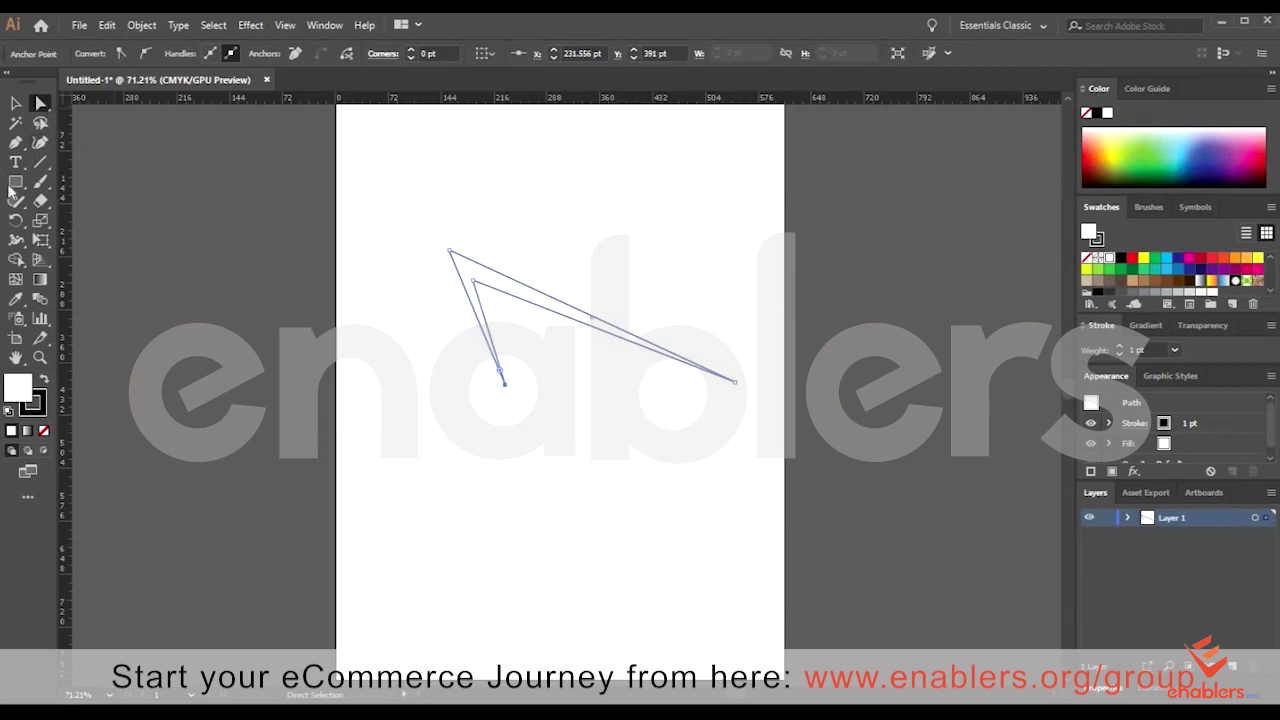
left_click_drag(14, 183, 90, 221)
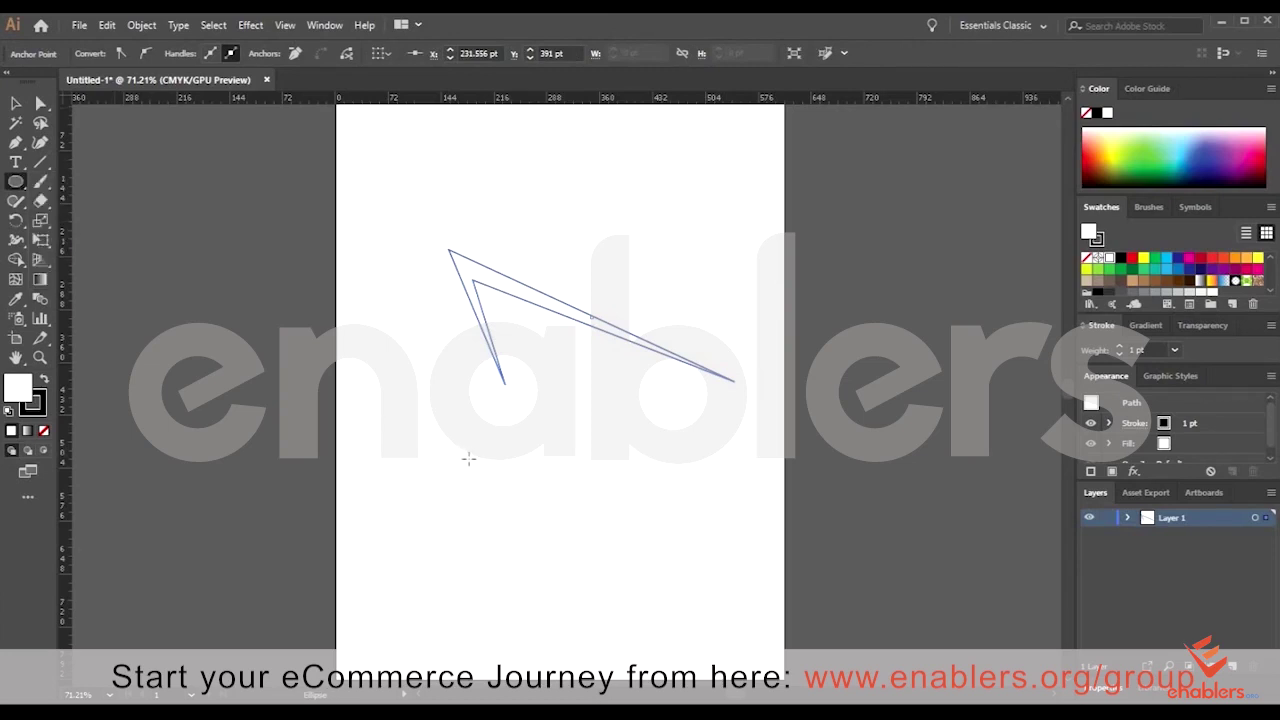
Draw a circle below the chevron, reposition it, and resize it to 236.667 pt across.
left_click_drag(441, 440, 628, 628)
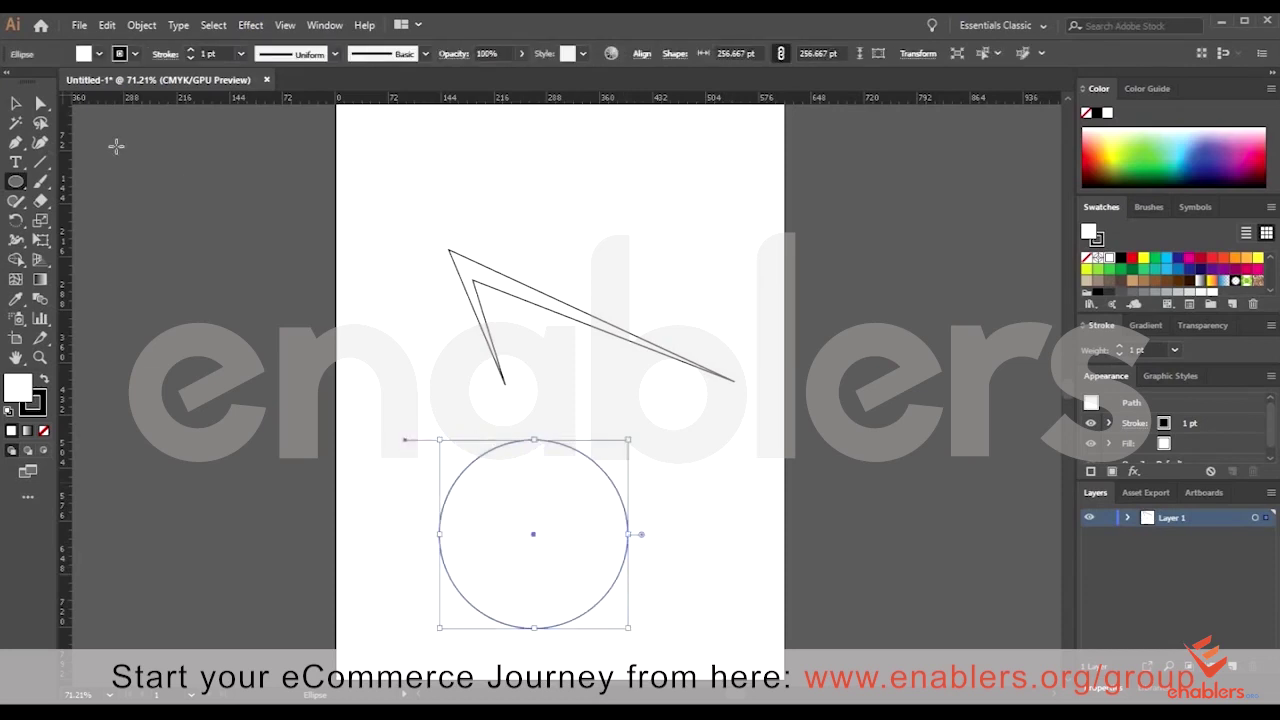
left_click(42, 104)
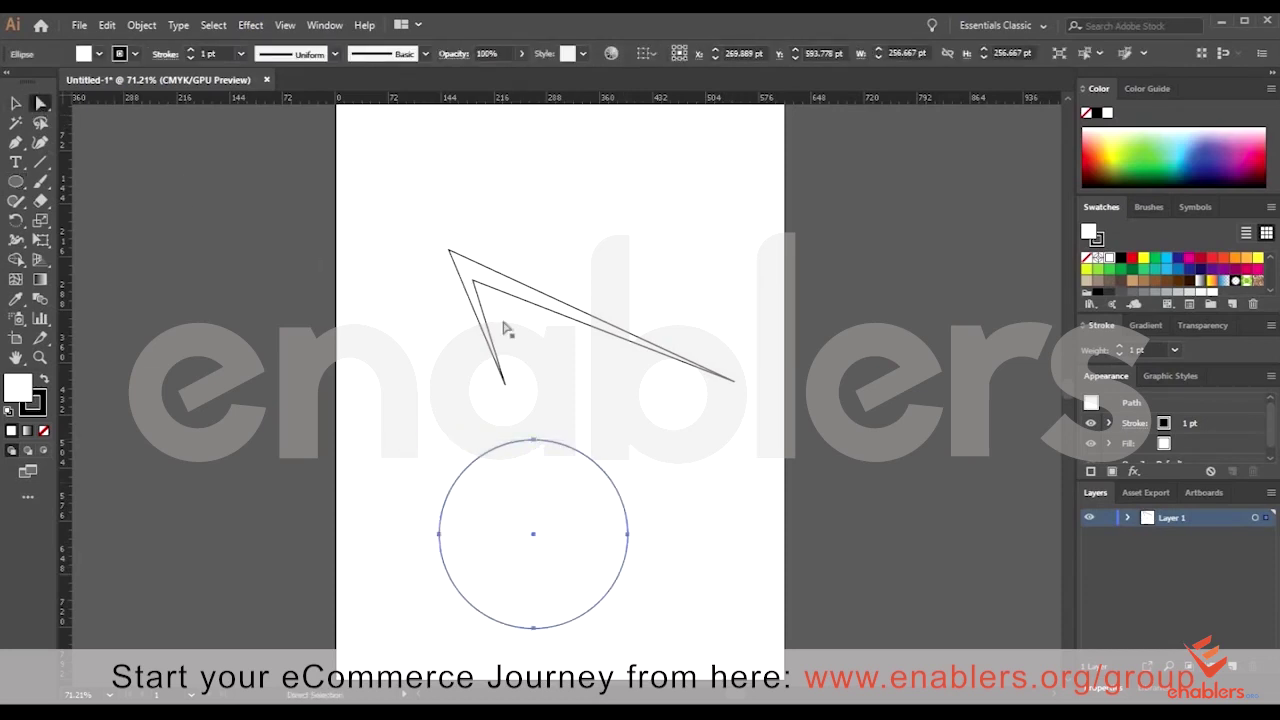
key("v")
left_click_drag(487, 510, 512, 489)
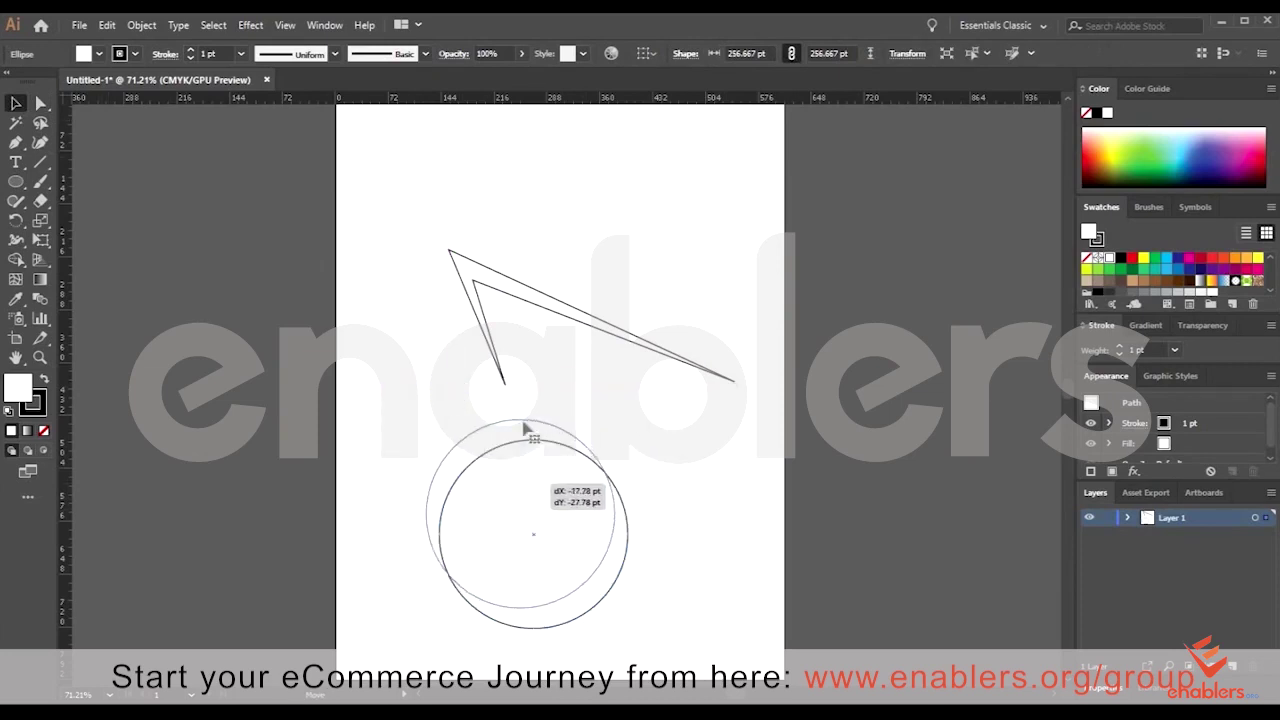
mouse_move(512, 489)
left_mouse_down()
mouse_move(529, 430)
mouse_move(520, 460)
left_mouse_up()
key("a")
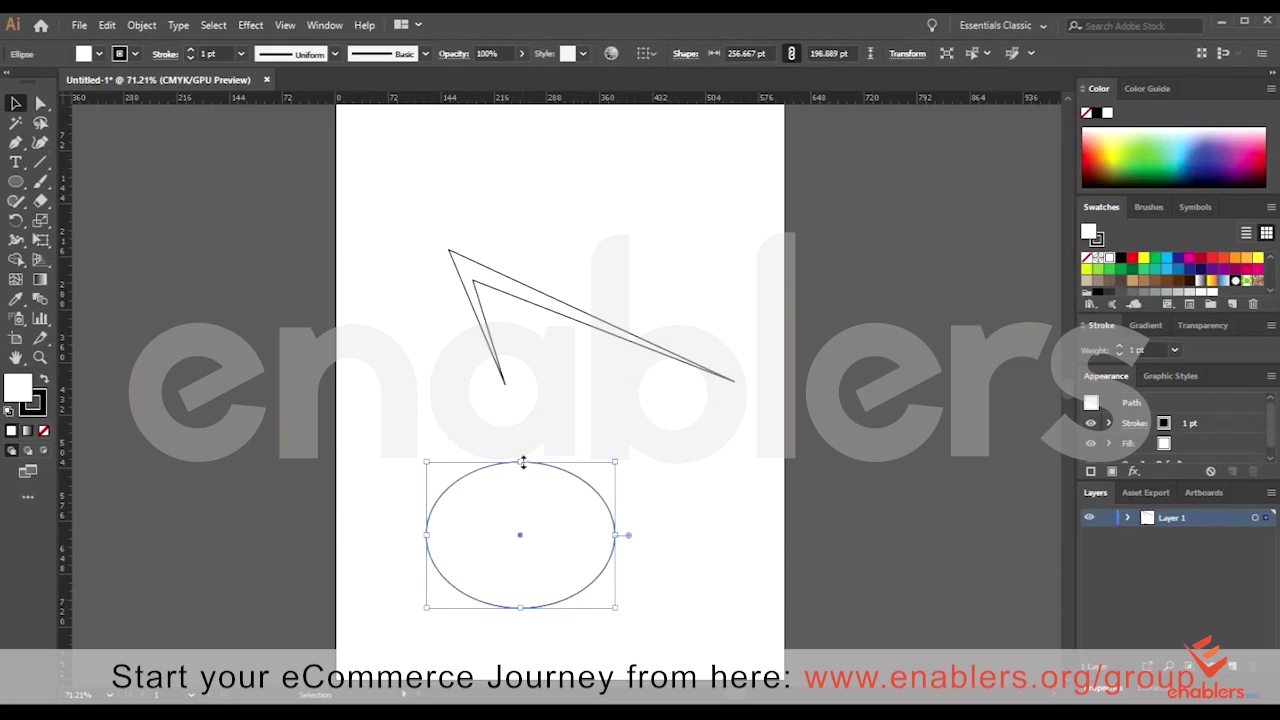
key("ctrl+z")
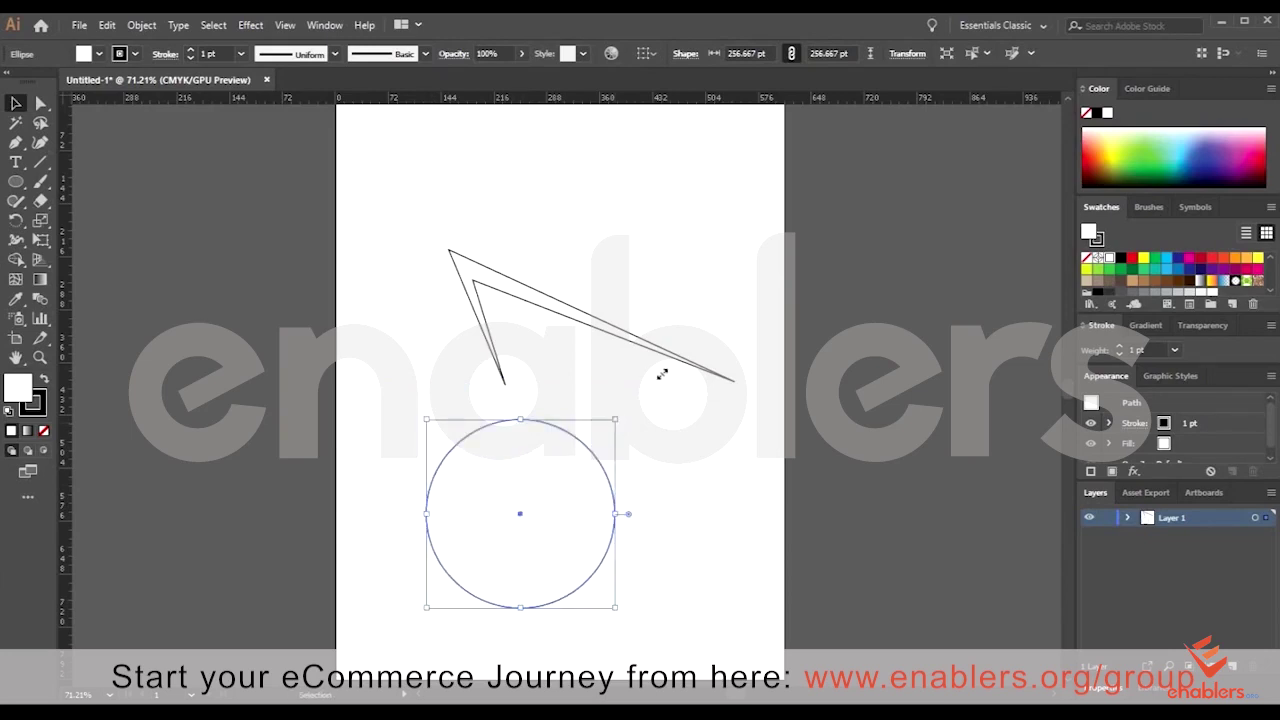
left_click_drag(615, 420, 618, 440)
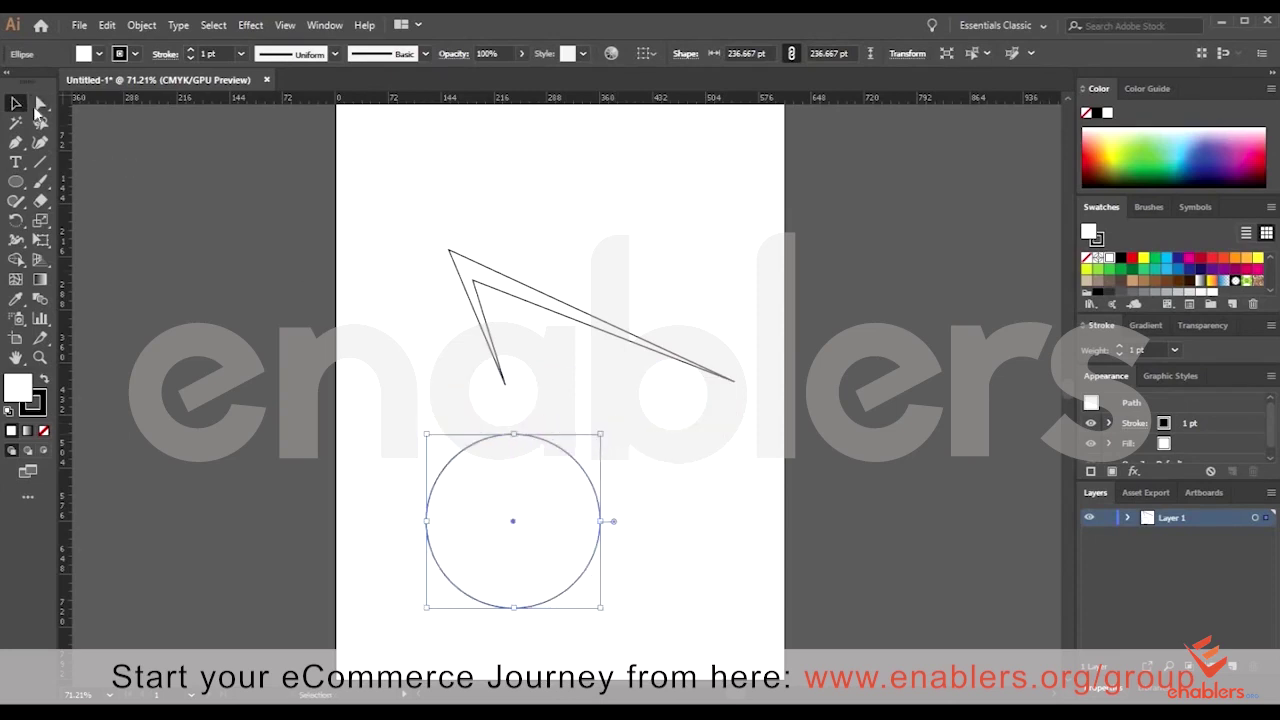
left_click(40, 104)
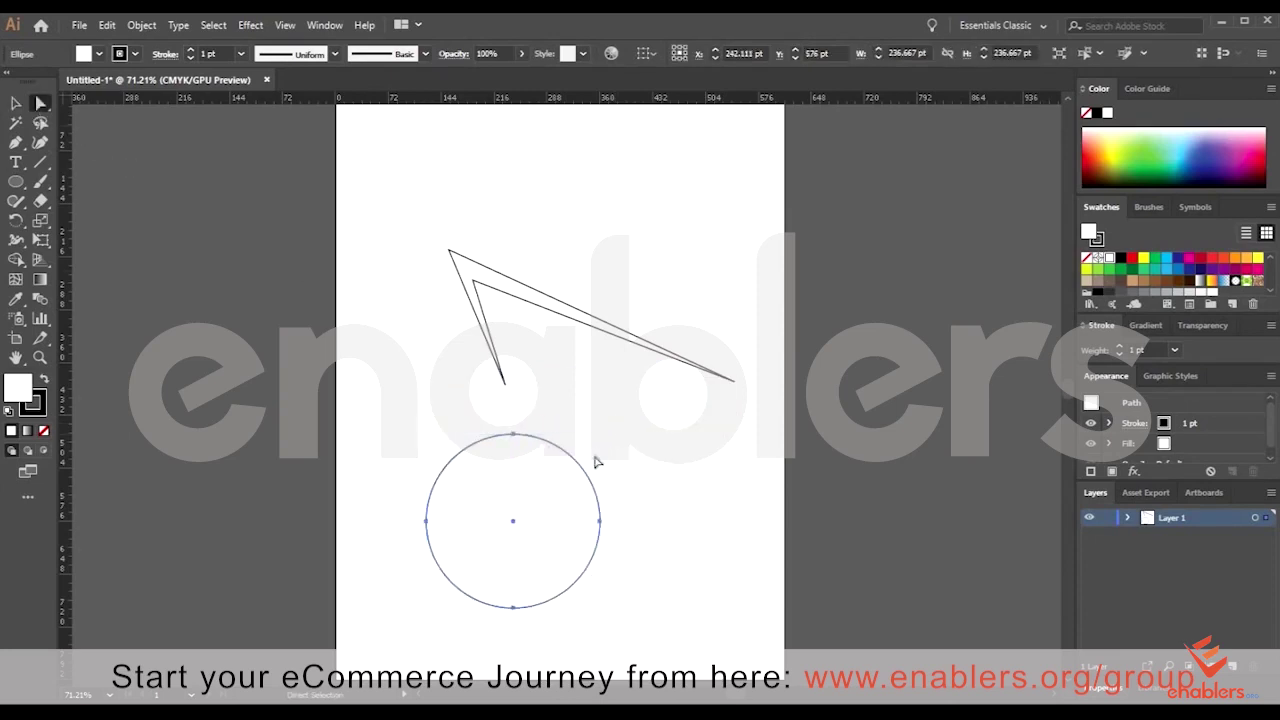
Drag the circle's top anchor handle to reshape its top curve.
left_click(513, 436)
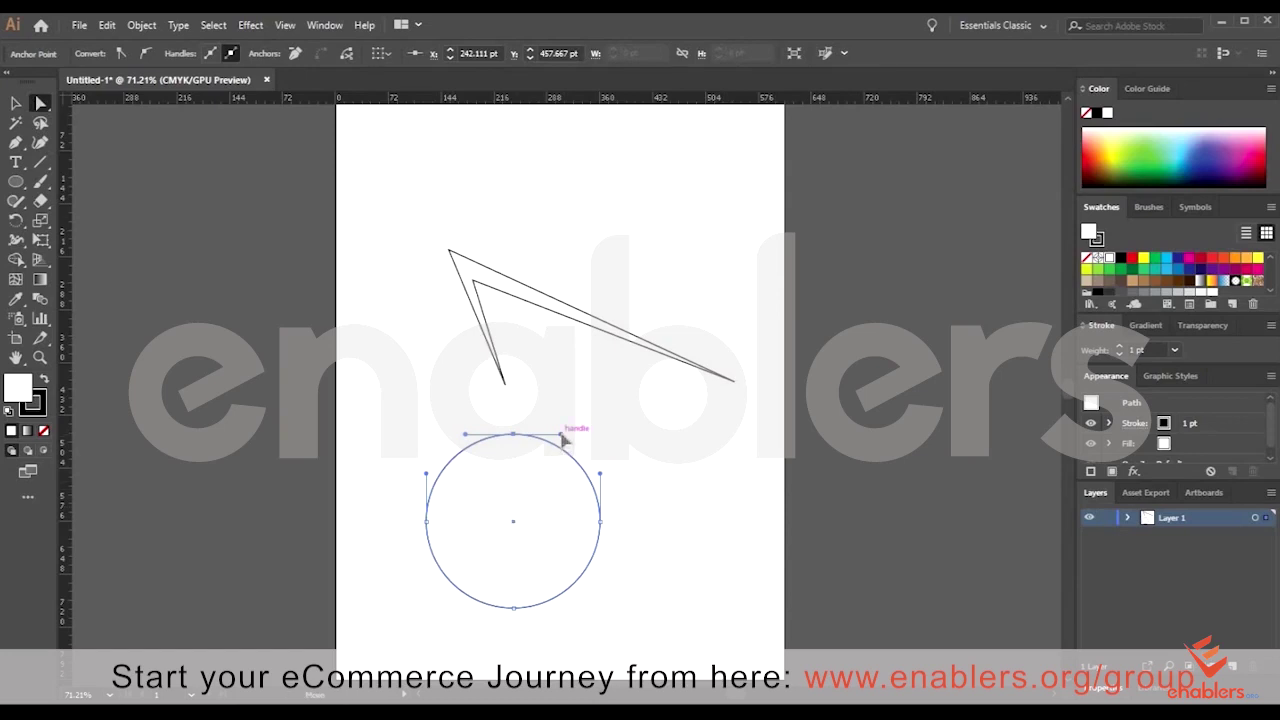
left_click_drag(562, 438, 546, 478)
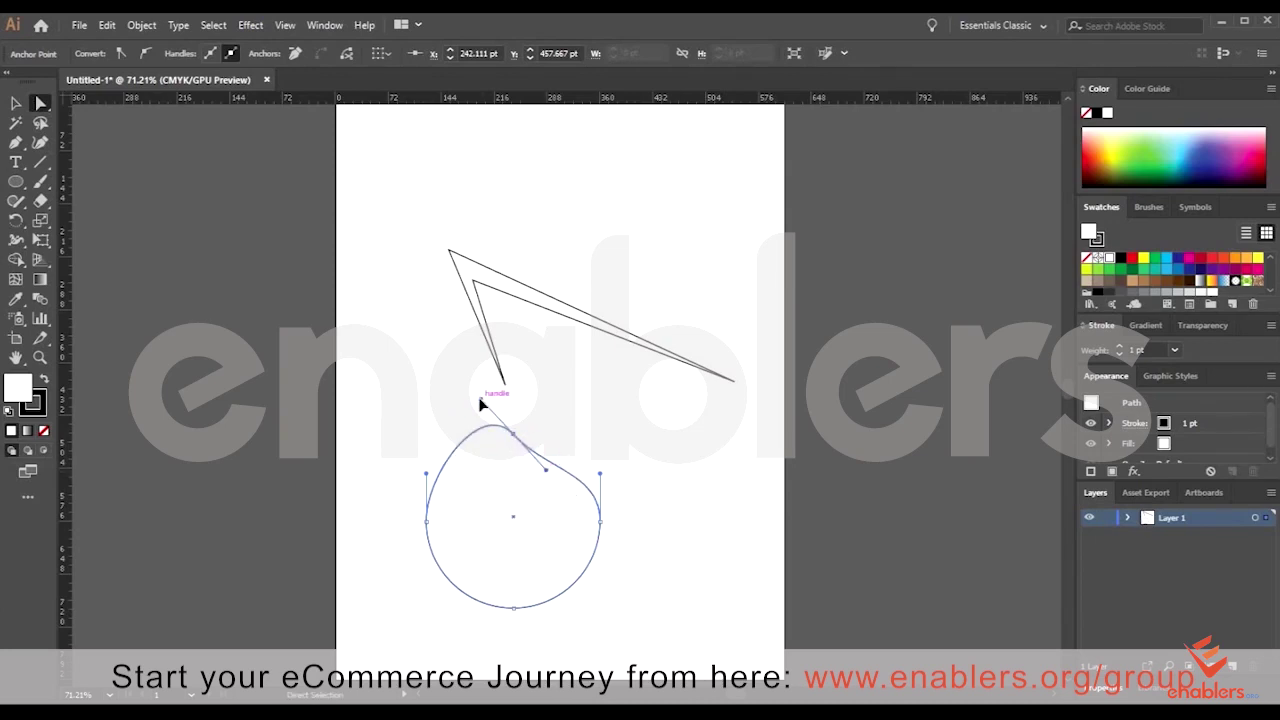
left_click_drag(480, 403, 477, 453)
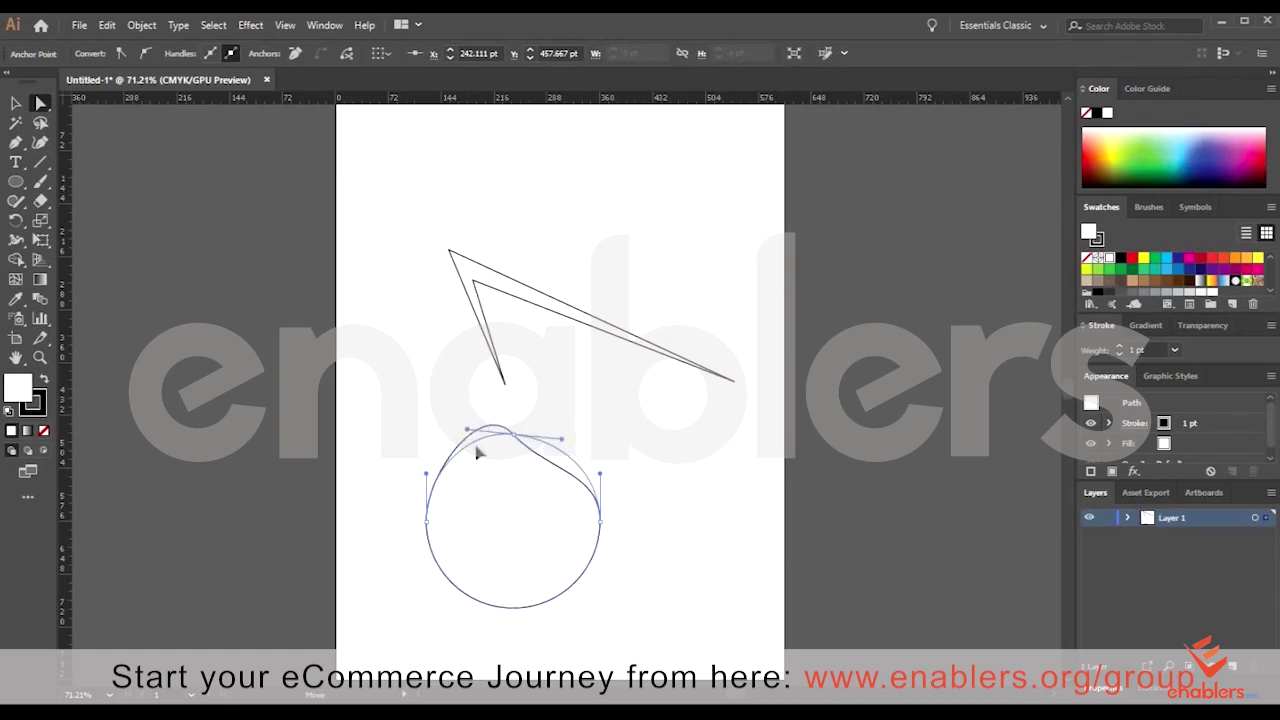
left_click_drag(477, 453, 489, 464)
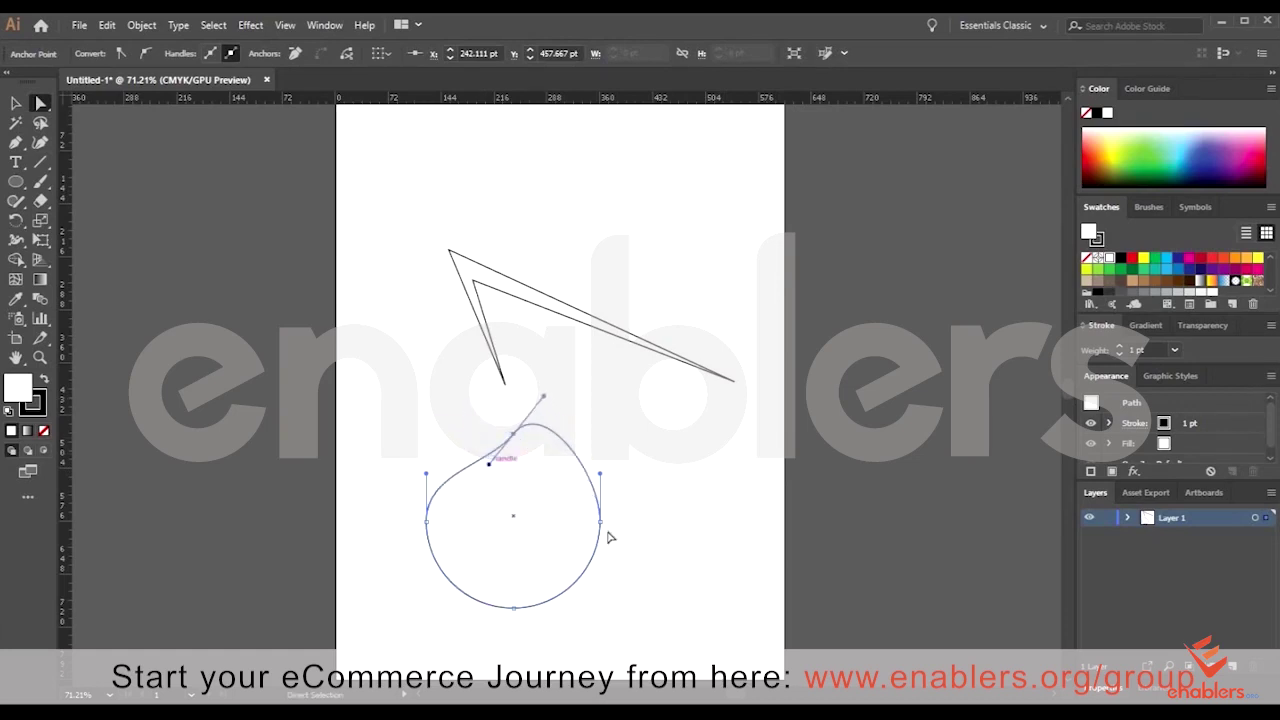
Bulge the lower right via the right anchor's handle, then move the blob up and right.
left_click(599, 521)
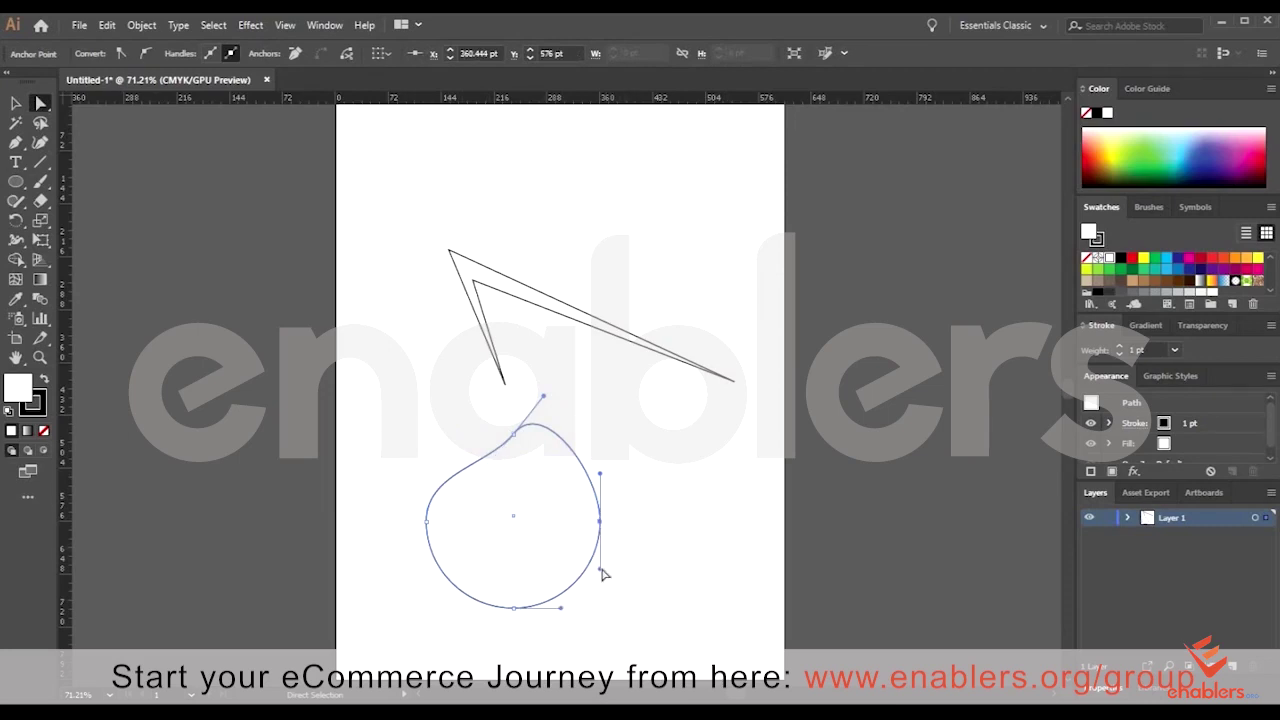
left_click_drag(599, 570, 652, 563)
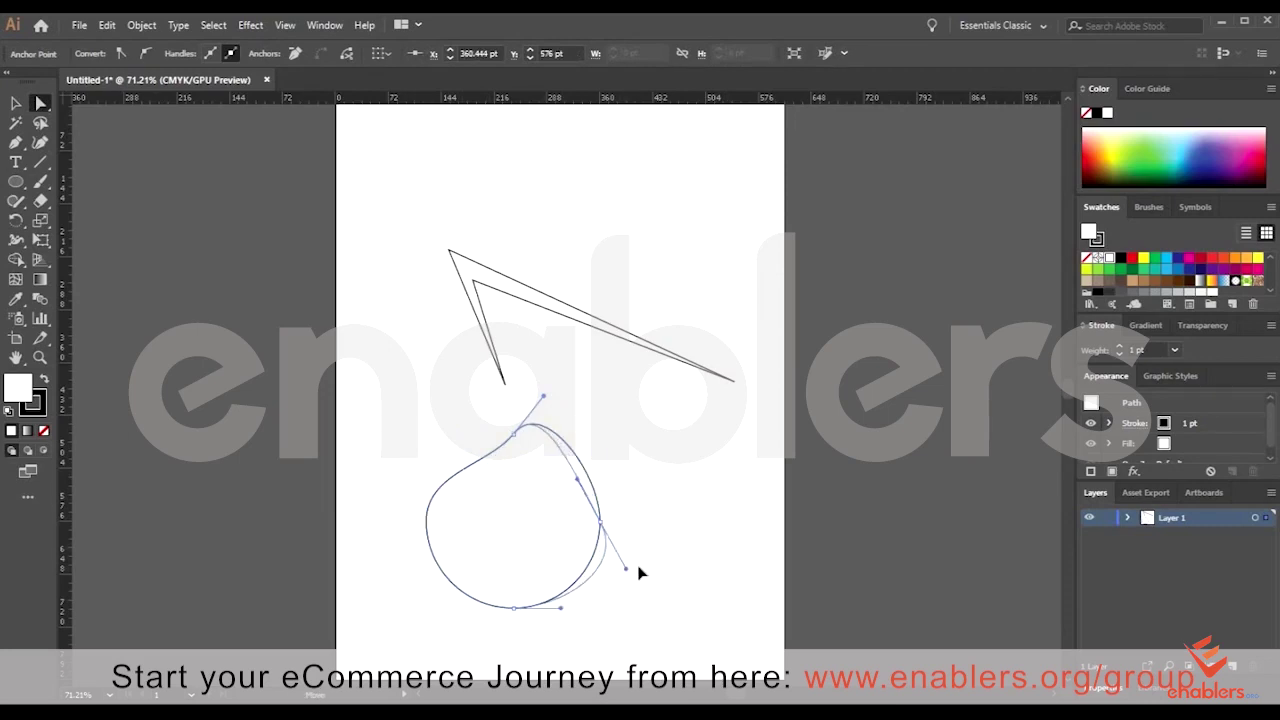
left_click_drag(652, 563, 672, 510)
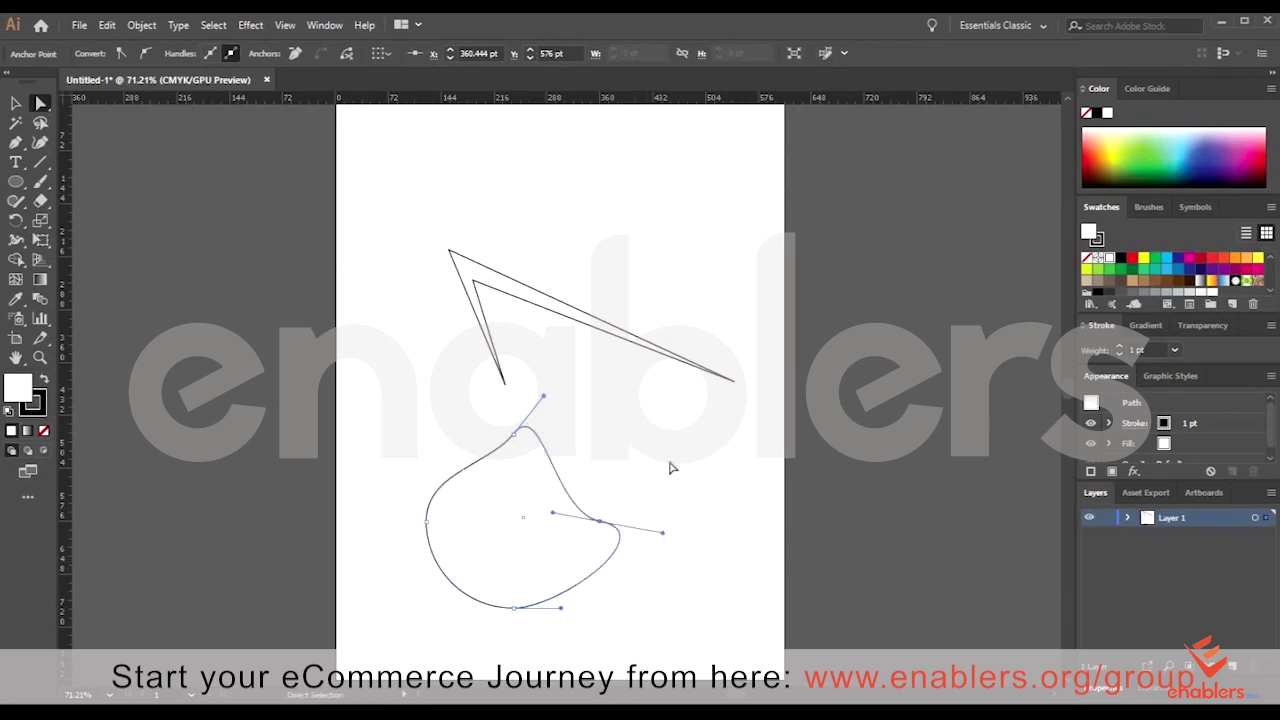
left_click(651, 469)
mouse_move(540, 503)
left_mouse_down()
mouse_move(590, 448)
mouse_move(601, 474)
left_mouse_up()
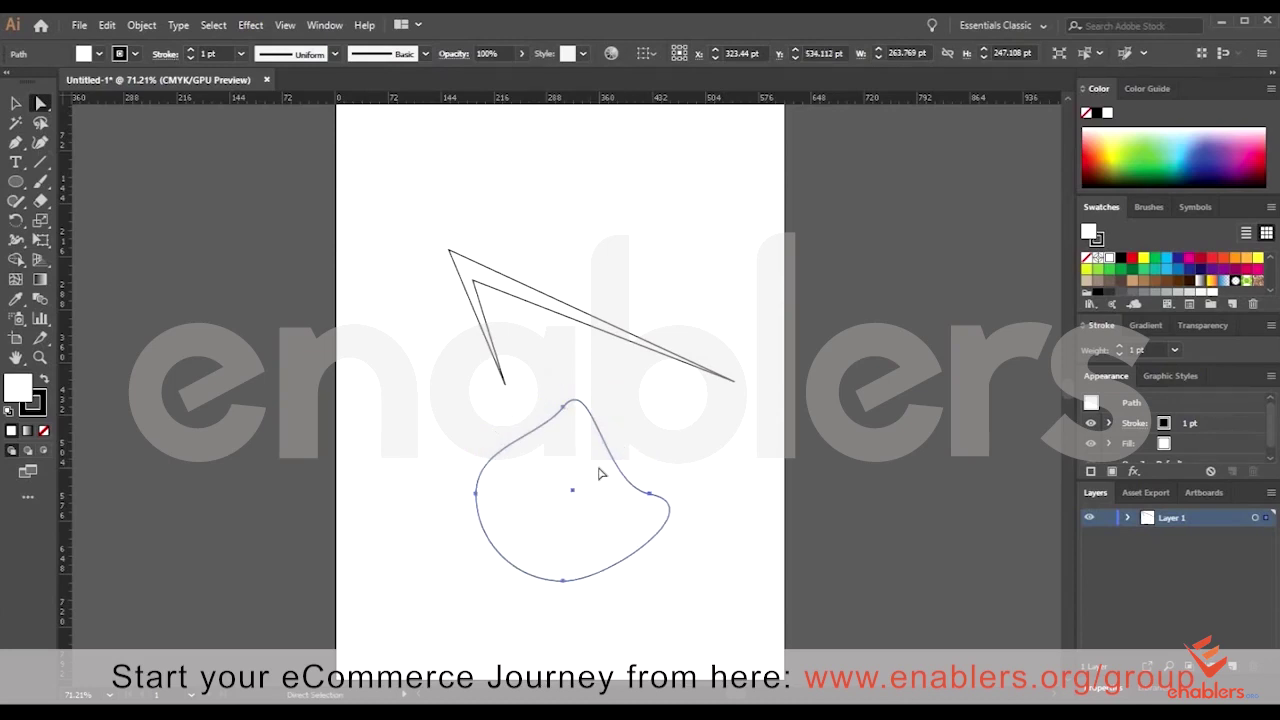
Drag the blob's top anchor up and left to flatten it into a wide mound.
left_click(455, 404)
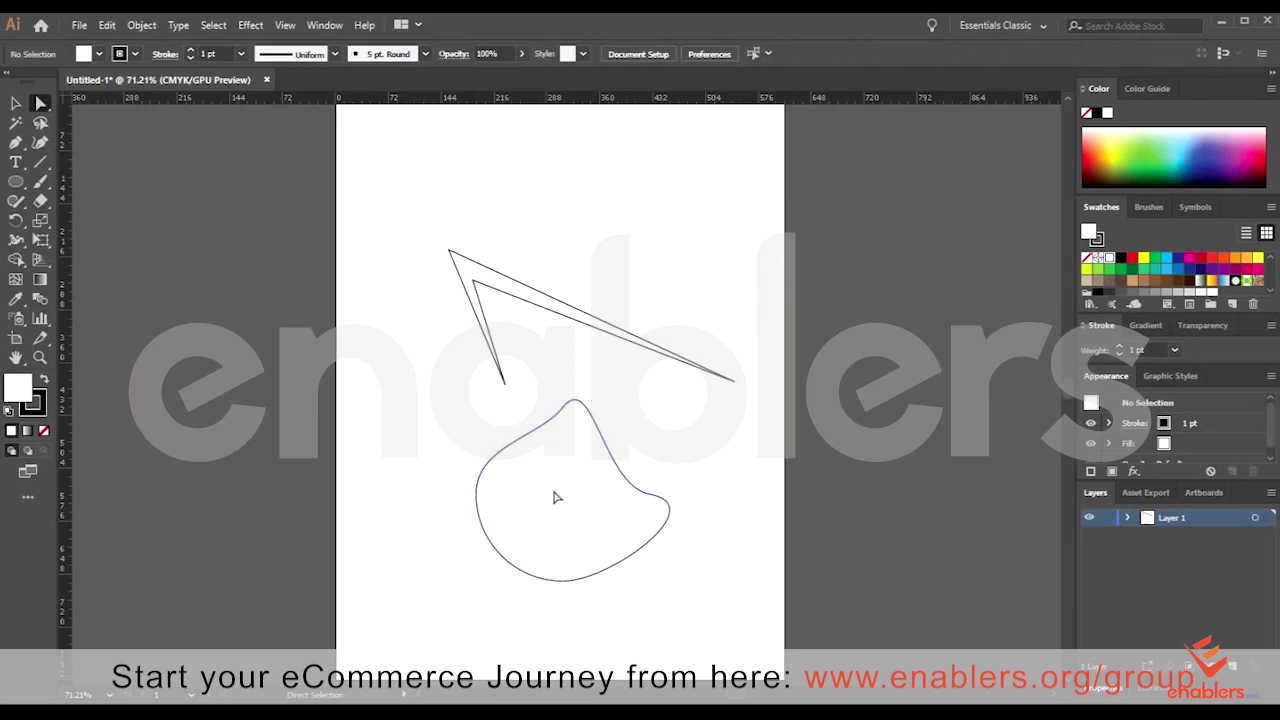
left_click(578, 445)
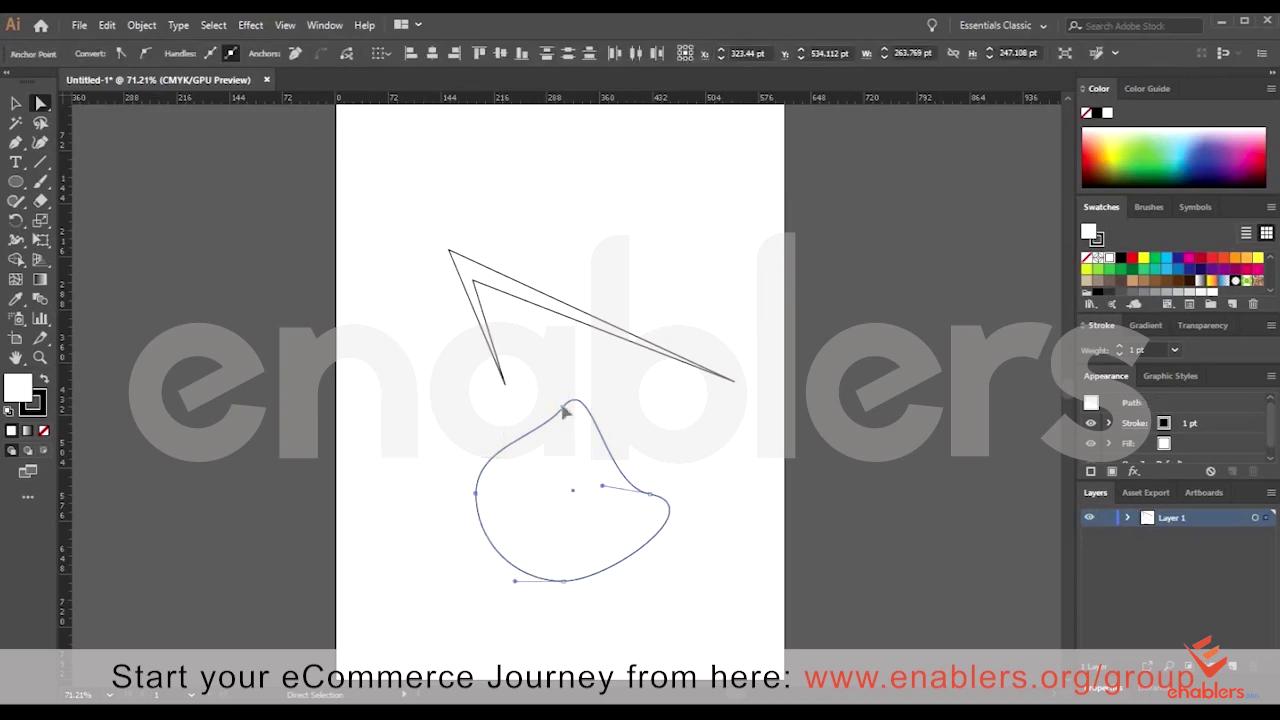
mouse_move(564, 408)
left_mouse_down()
mouse_move(455, 384)
mouse_move(472, 412)
left_mouse_up()
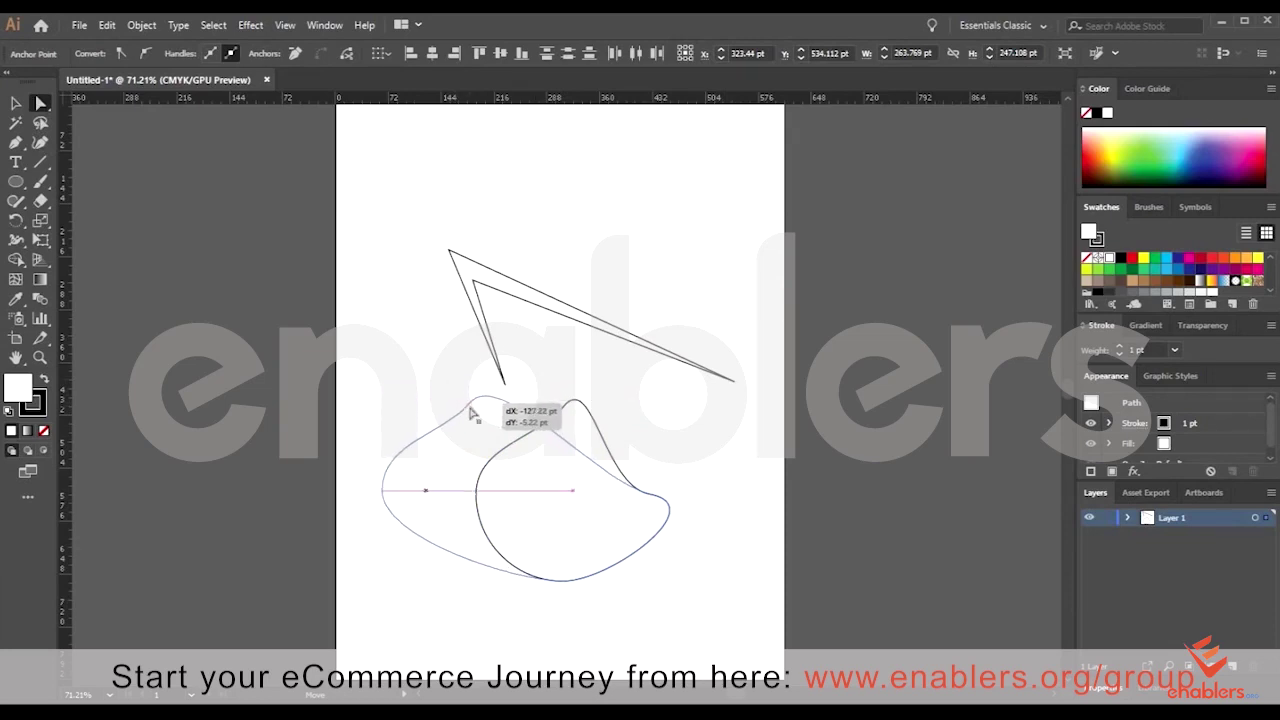
left_click(655, 407)
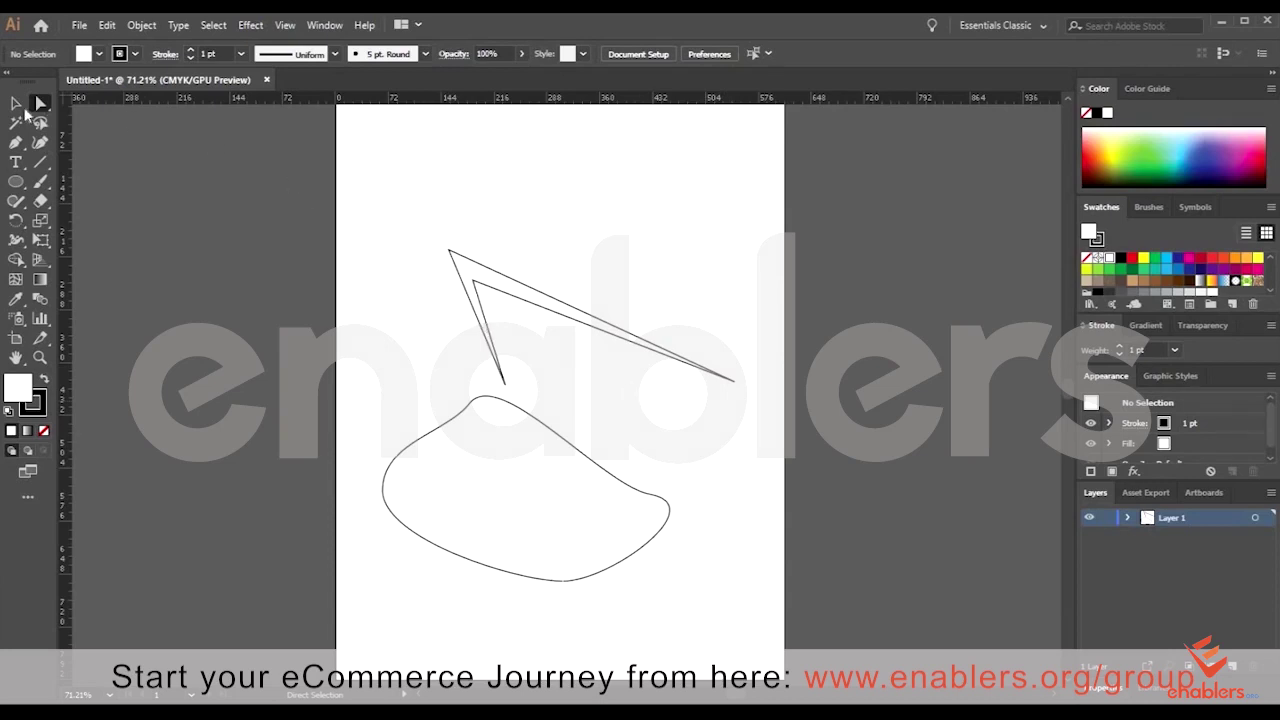
left_click(15, 105)
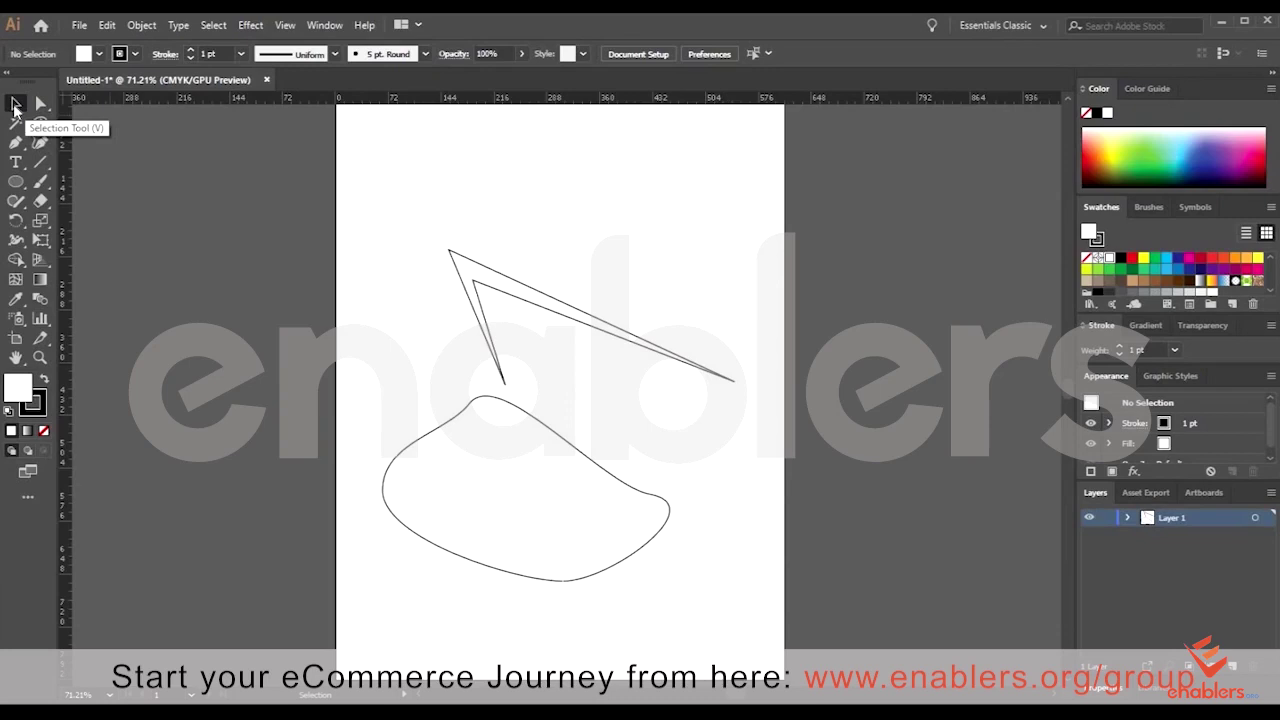
left_click(15, 106)
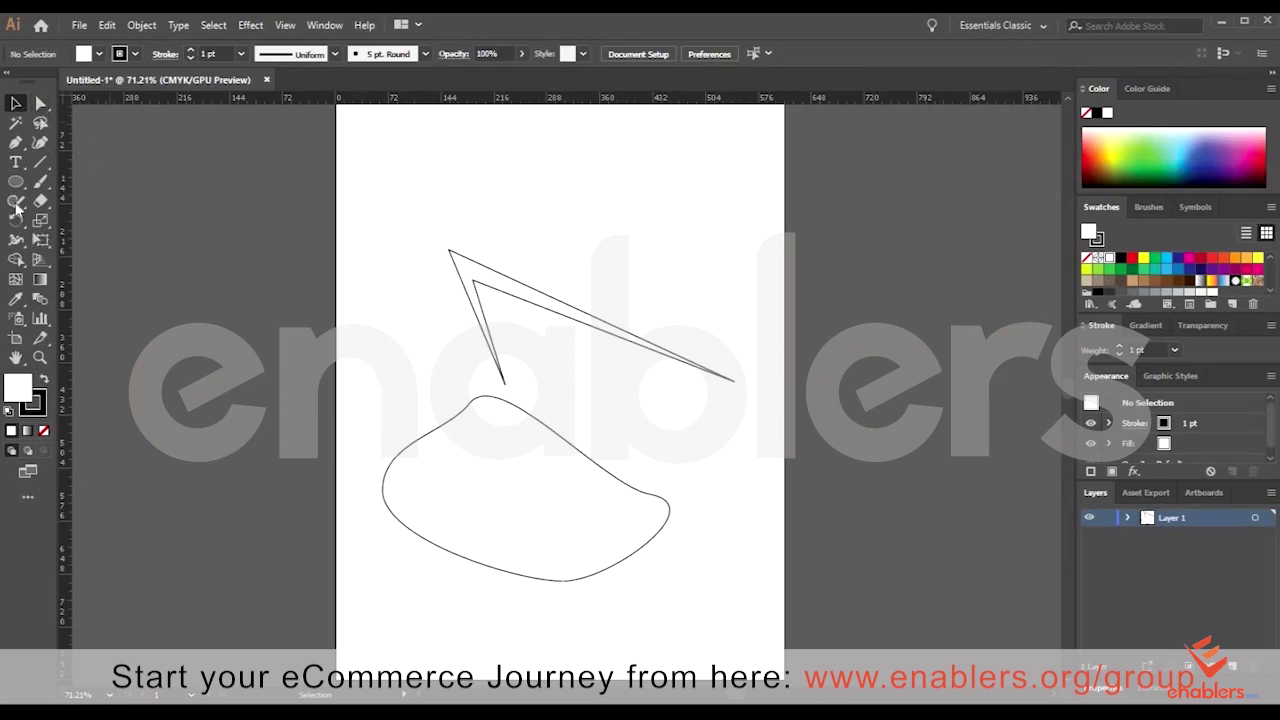
left_click_drag(16, 181, 68, 185)
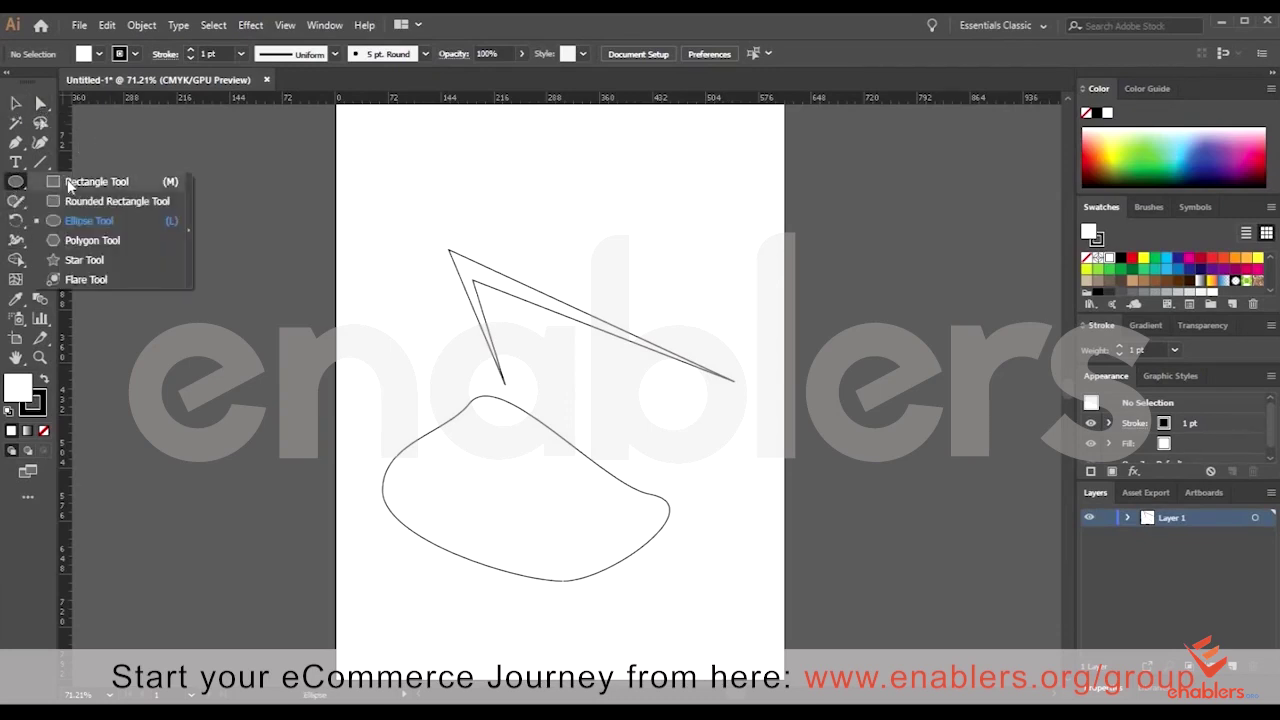
Select and delete the chevron and the blob, then pick the Polygon tool.
left_click(95, 240)
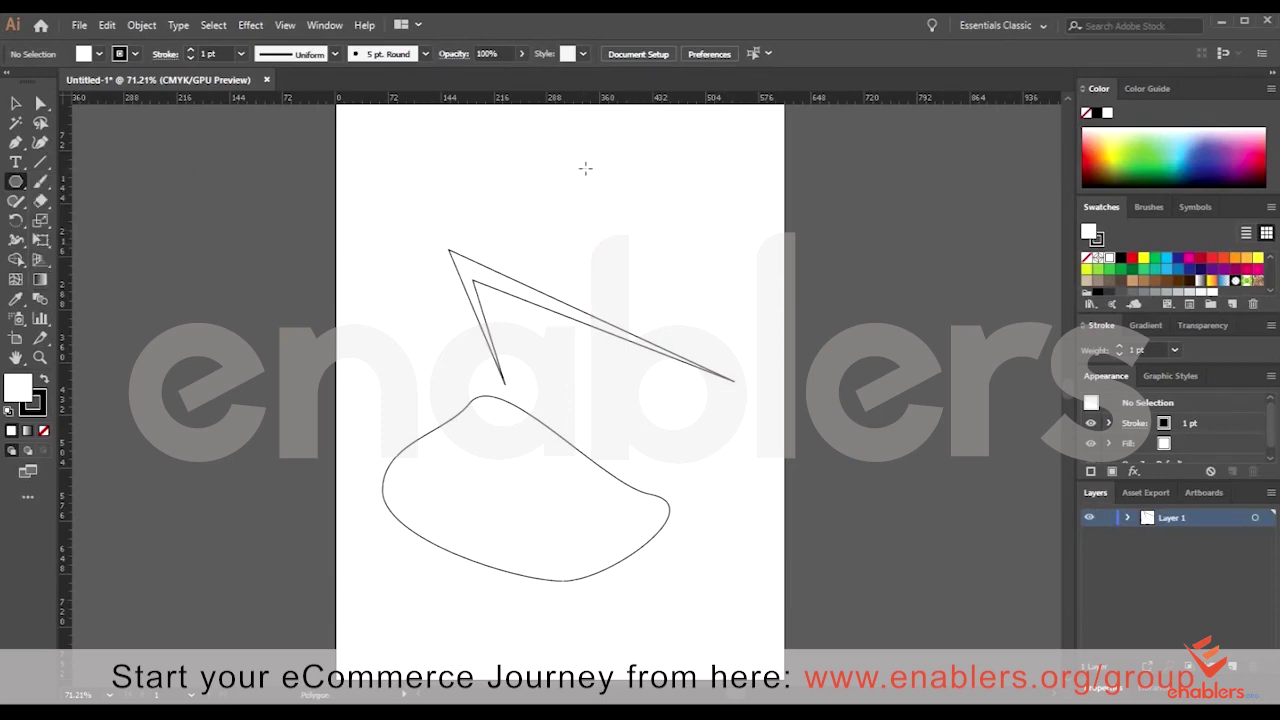
key("v")
left_click(532, 311)
key("Delete")
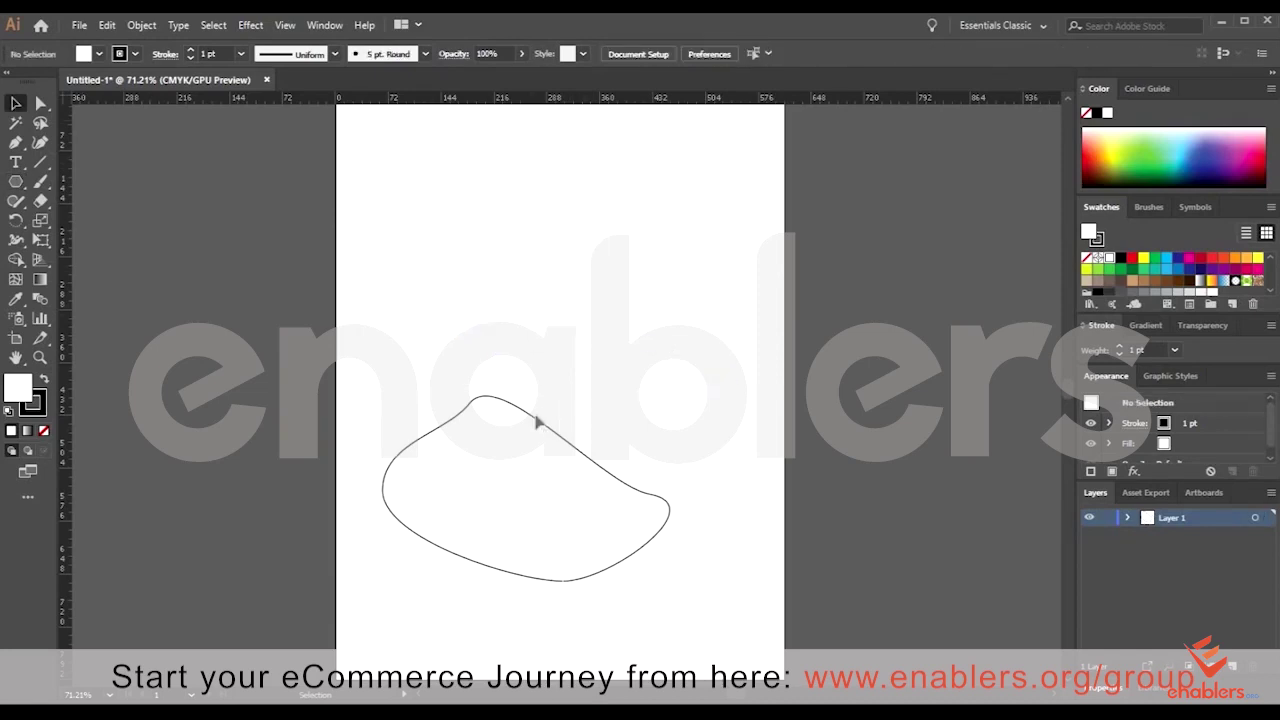
left_click(533, 418)
key("Delete")
left_click(16, 182)
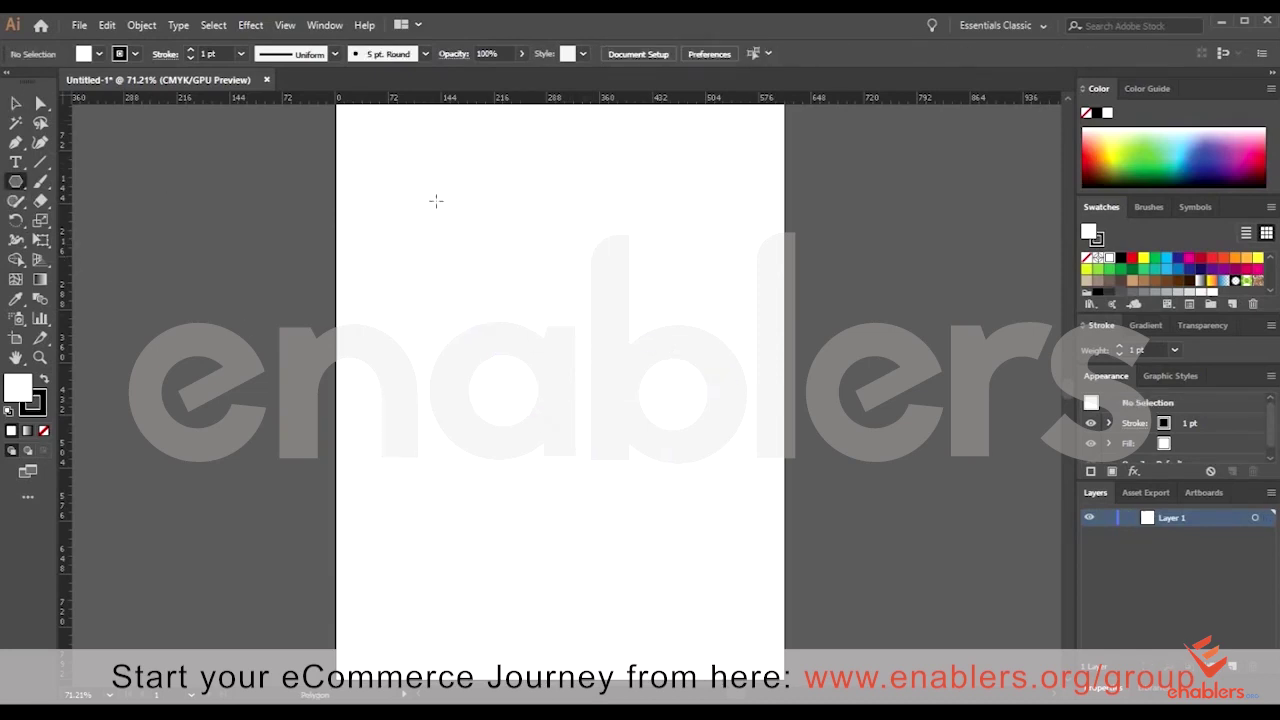
Drag out a roughly 204 × 179 pt hexagon near the artboard's top-left.
left_click_drag(436, 200, 500, 240)
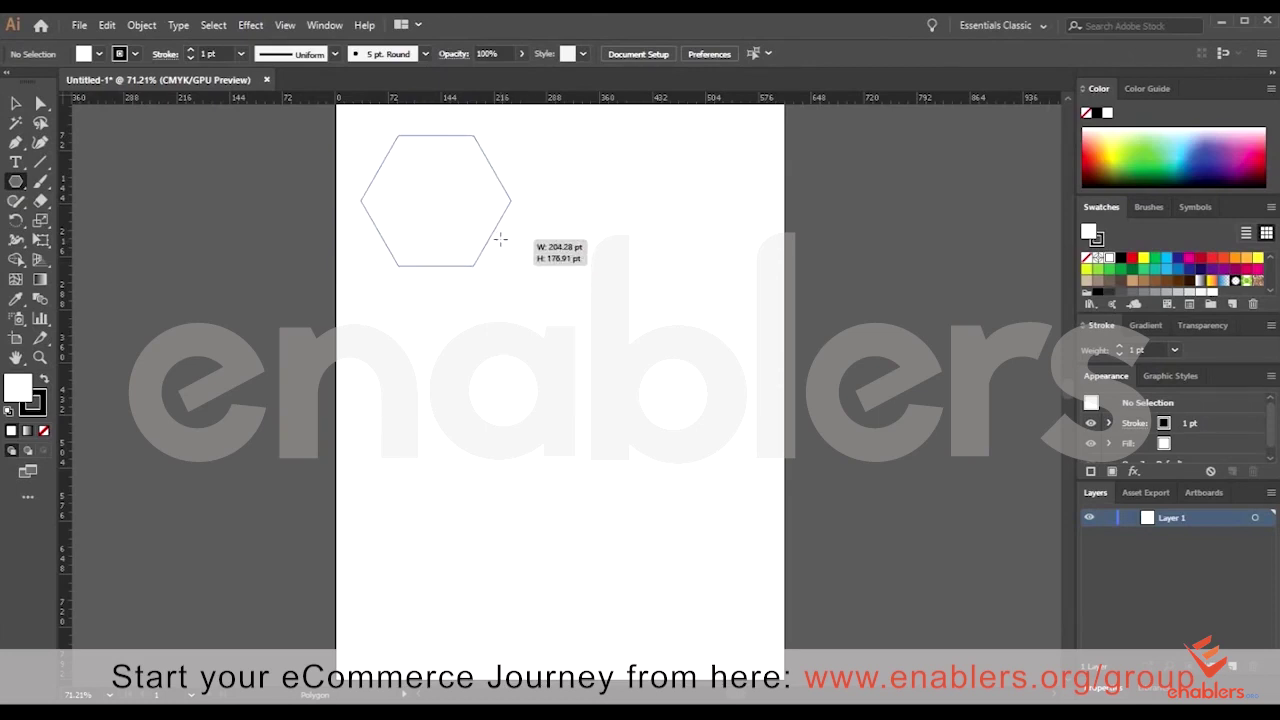
left_click_drag(500, 238, 500, 238)
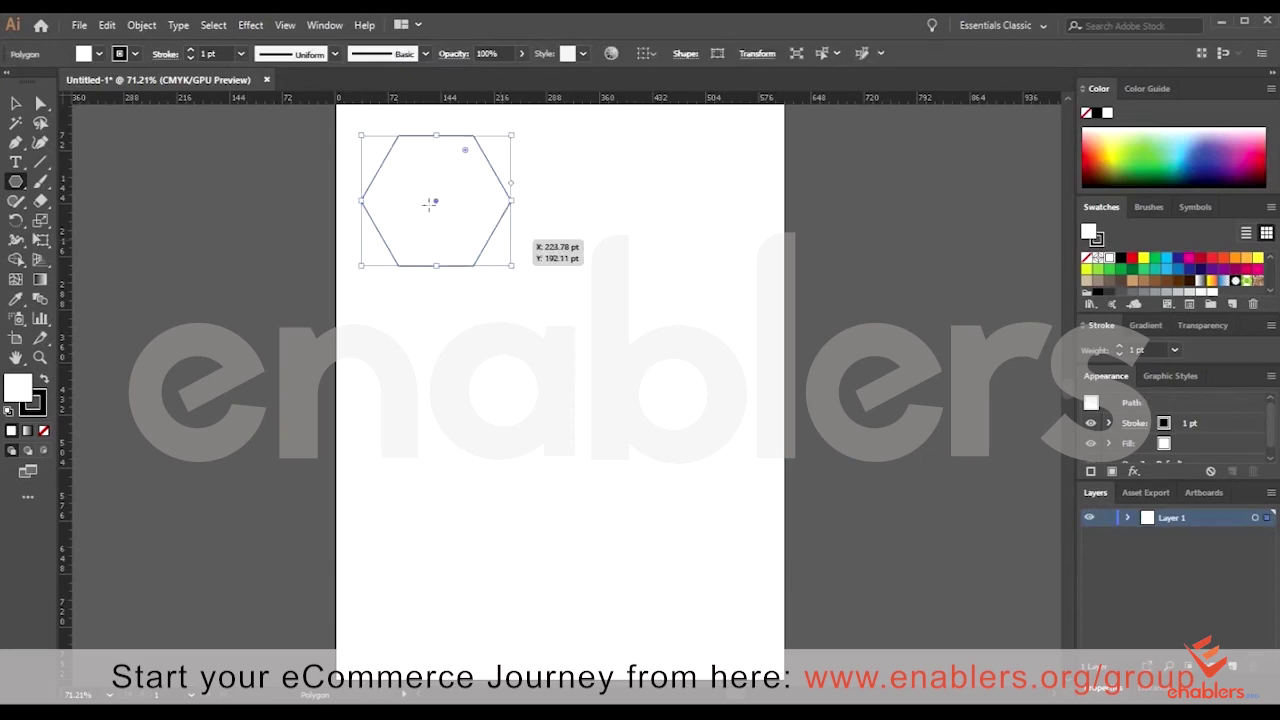
key("ctrl")
Move the hexagon right and down toward the middle, adjusting its top anchor.
key("a")
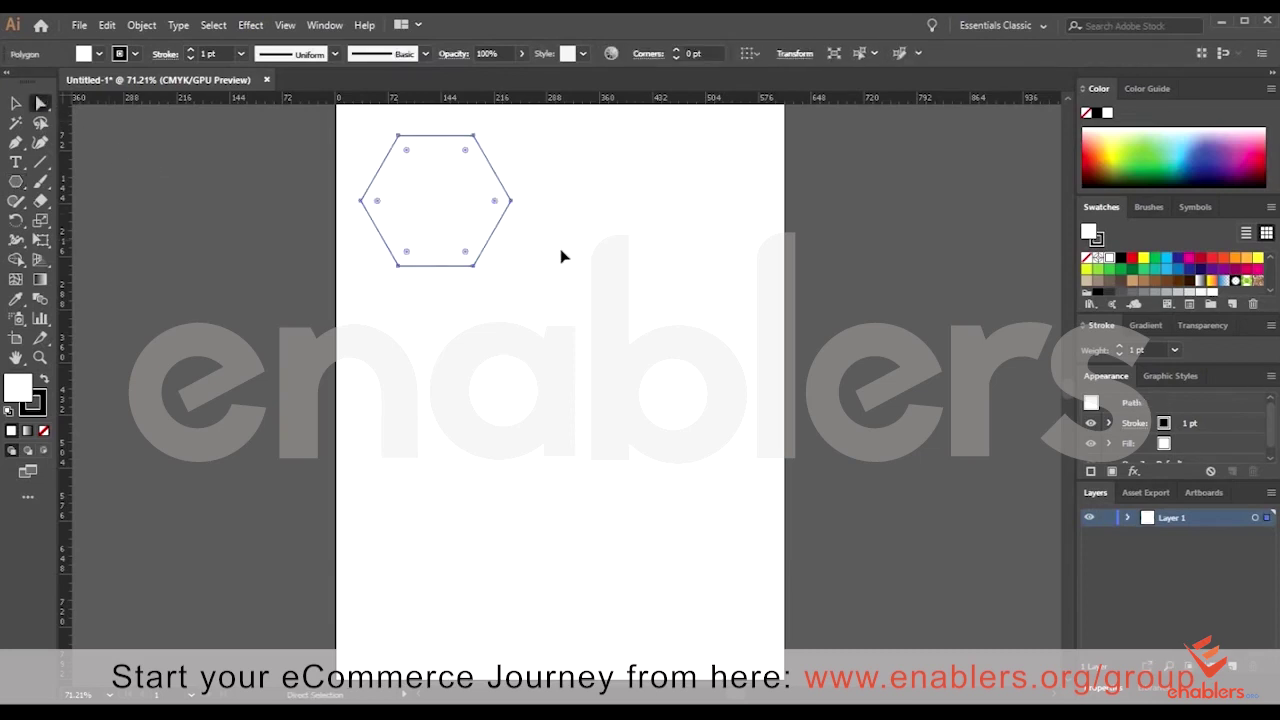
left_click_drag(452, 140, 561, 222)
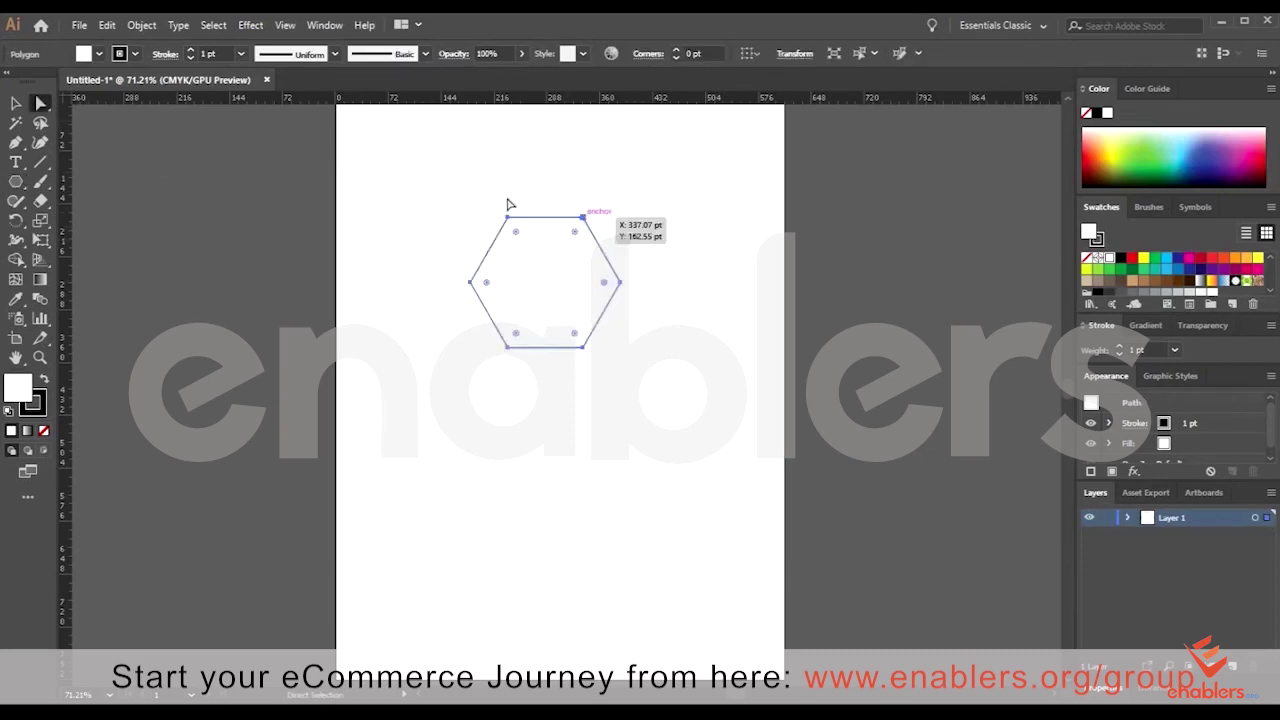
left_click(583, 218)
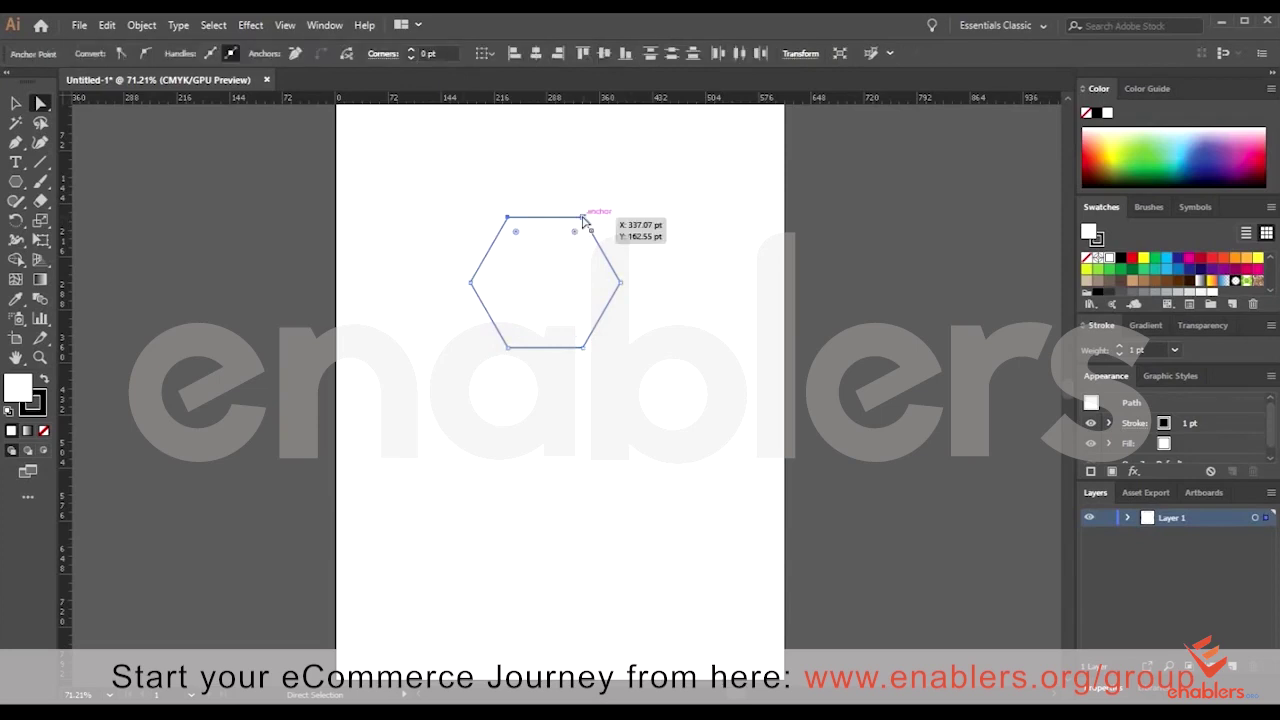
left_click_drag(583, 218, 585, 178)
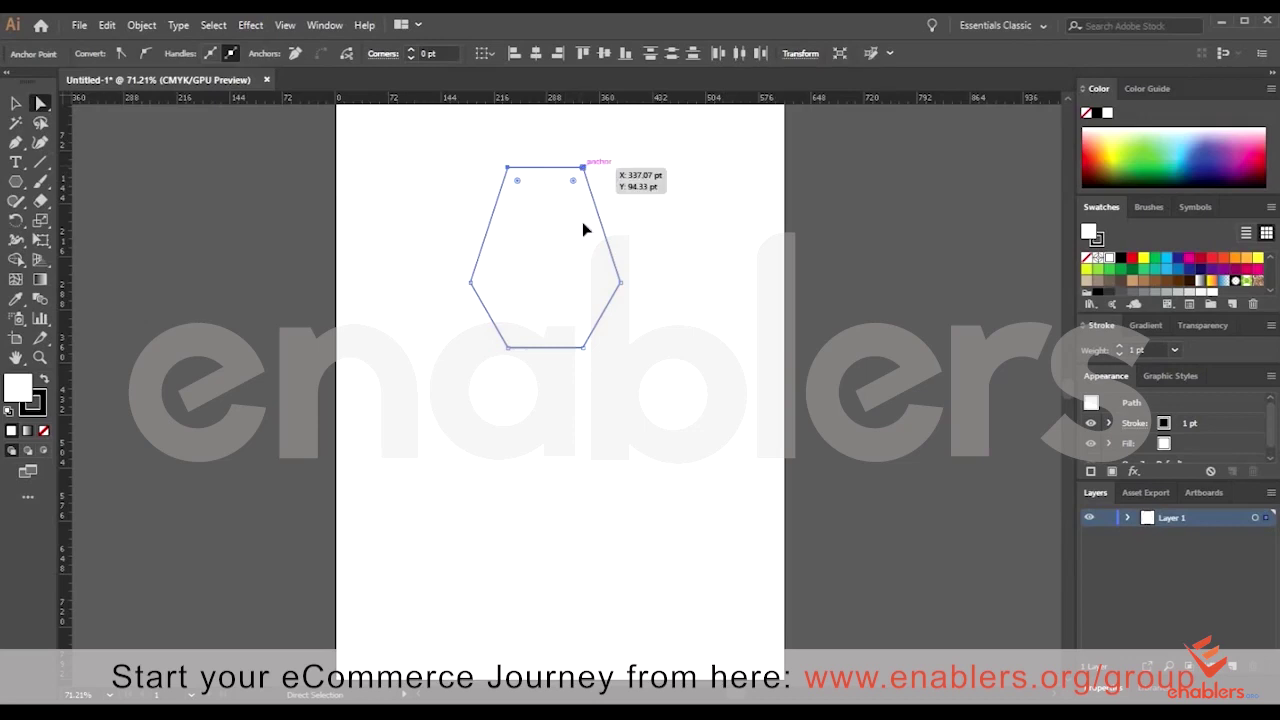
mouse_move(581, 168)
left_mouse_down()
mouse_move(581, 228)
mouse_move(576, 168)
left_mouse_up()
Drag the top-left, bottom-right and lower-left anchors inward into an angular outline.
mouse_move(510, 232)
left_mouse_down()
mouse_move(662, 275)
mouse_move(623, 309)
left_mouse_up()
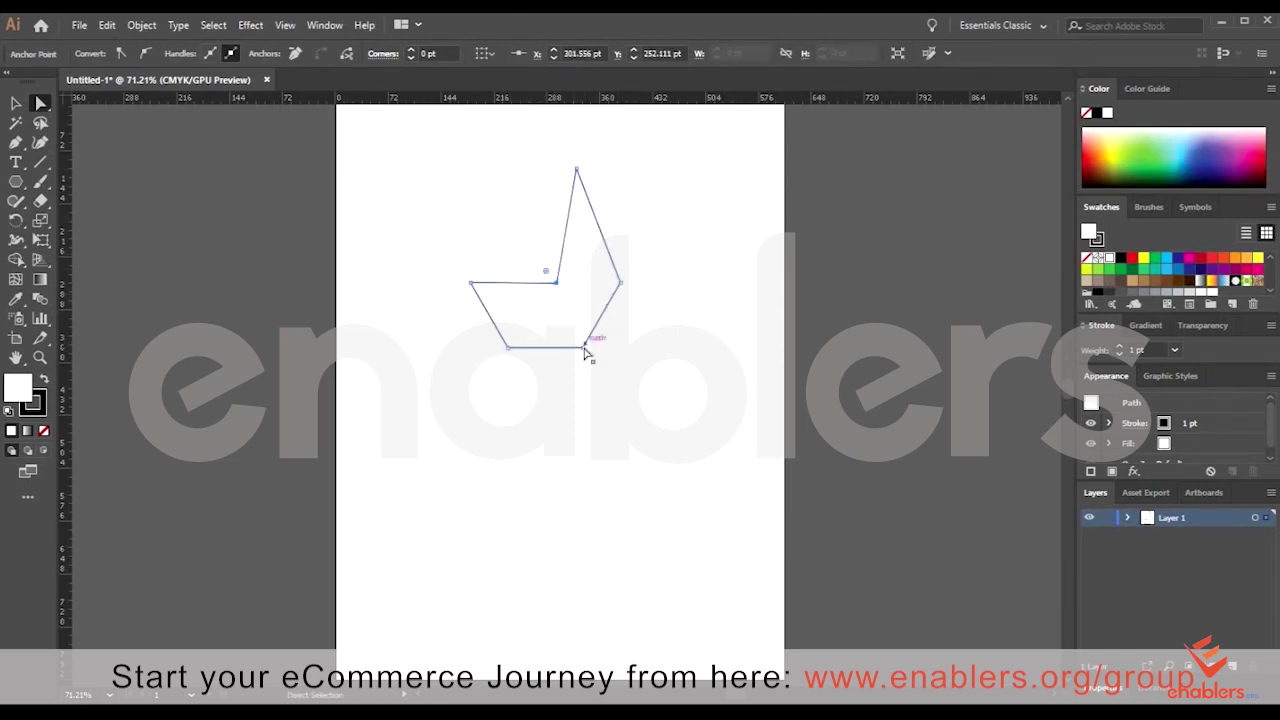
left_click_drag(585, 350, 566, 396)
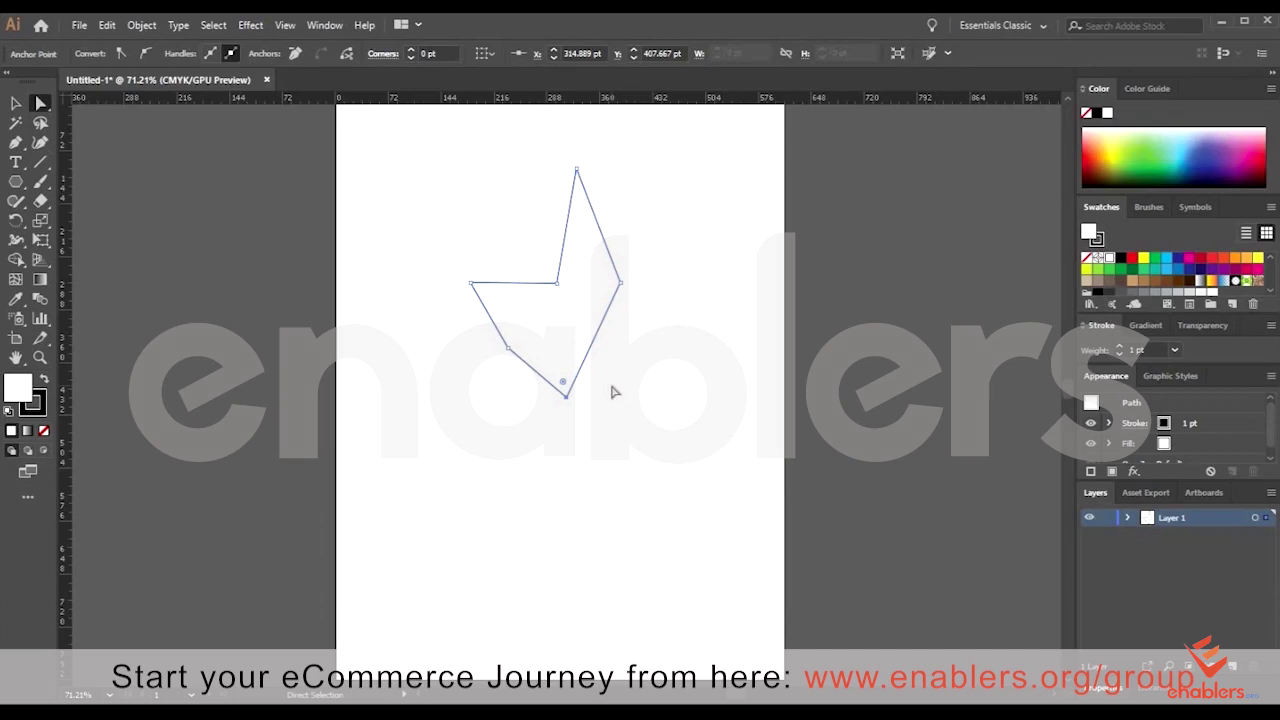
left_click(507, 349)
left_click_drag(509, 350, 552, 318)
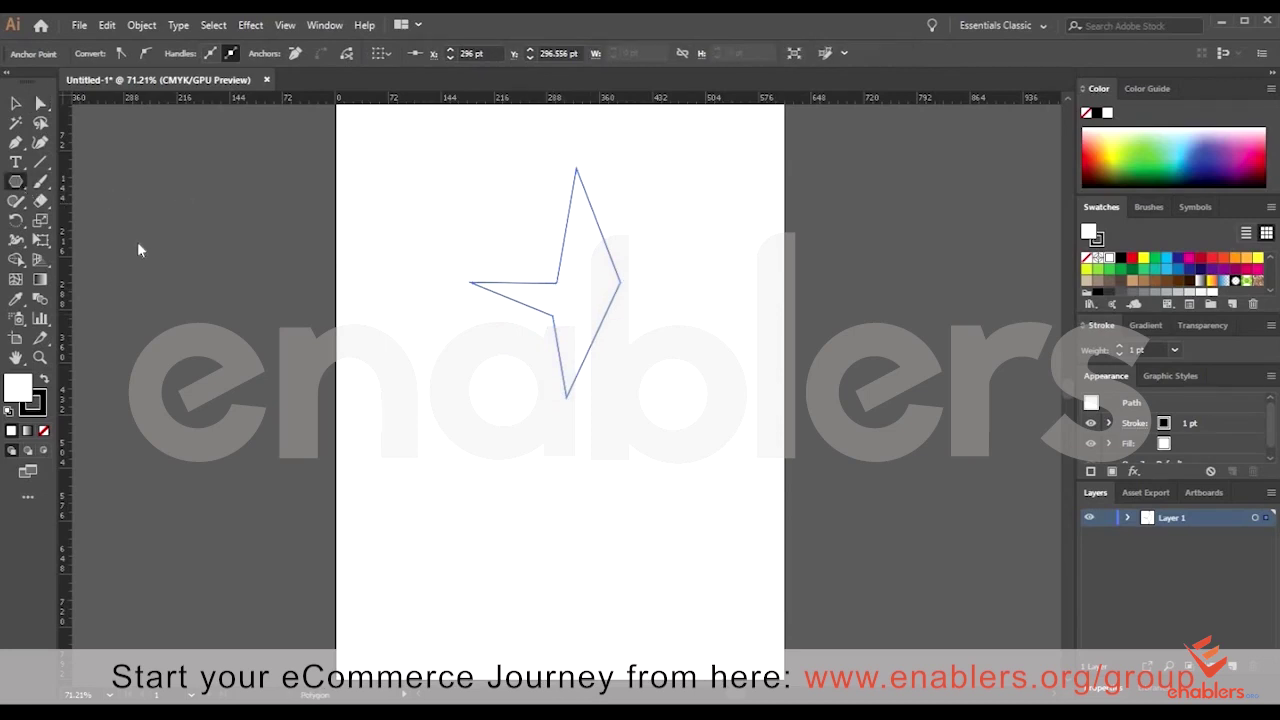
left_click_drag(16, 182, 90, 265)
Draw a five-pointed star beneath the angular shape's lower tip and fill it dark navy.
left_click_drag(473, 467, 565, 531)
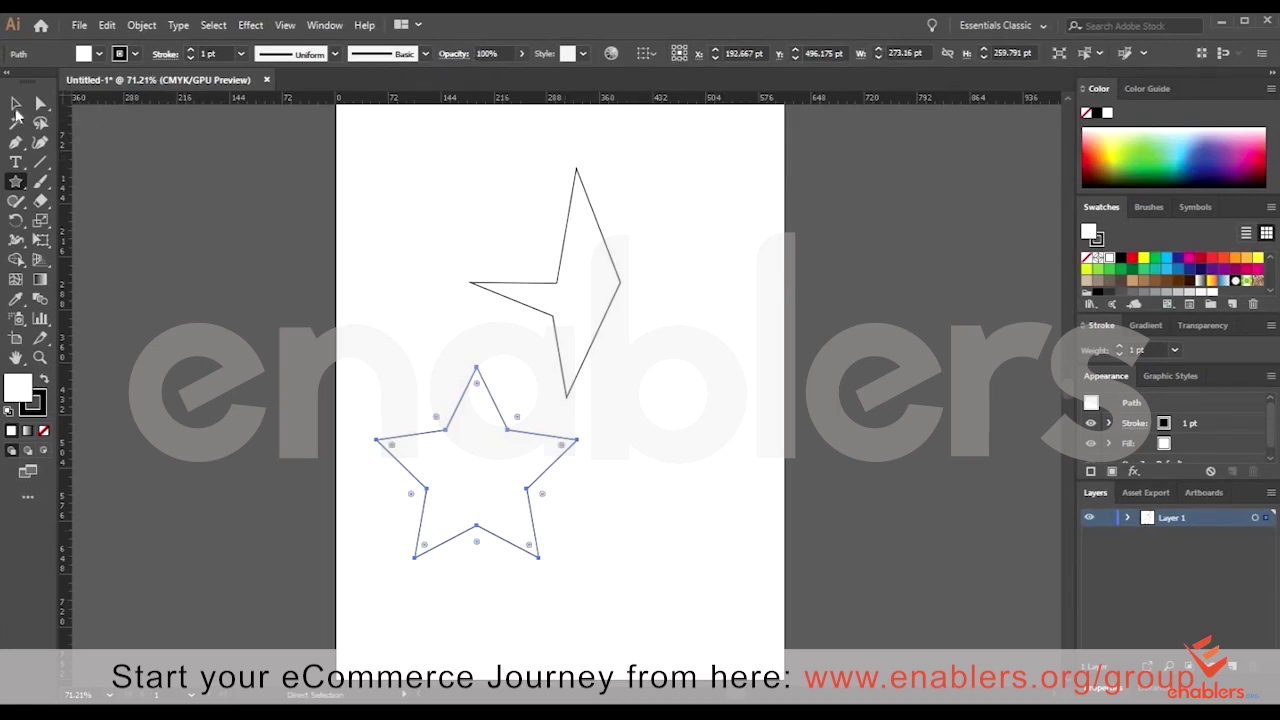
key("v")
left_click(497, 462)
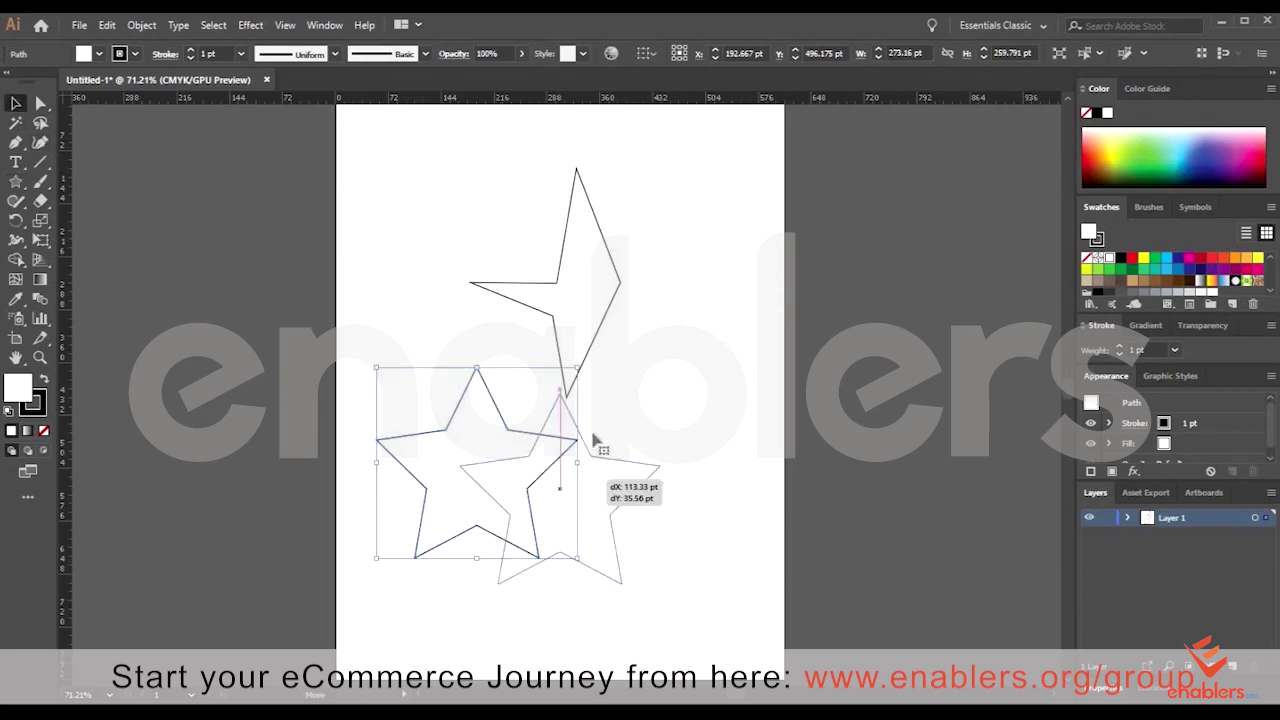
left_click_drag(500, 425, 608, 462)
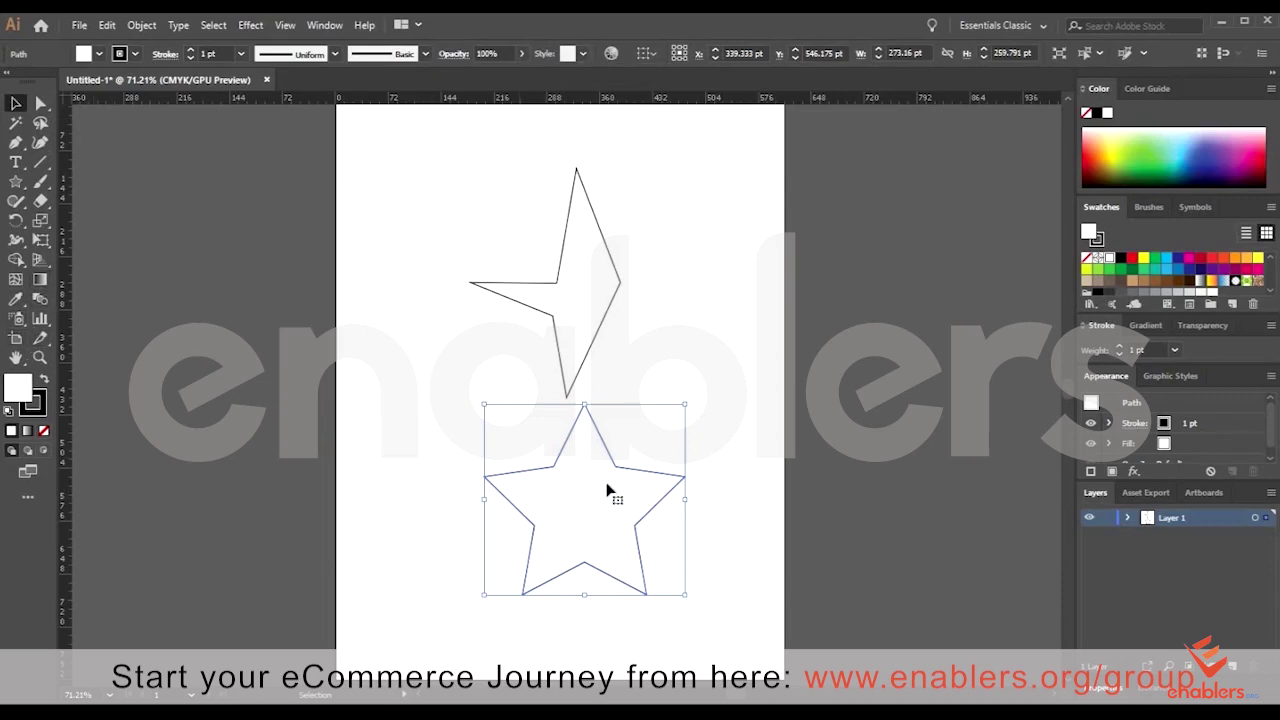
left_click(1181, 262)
Make the stroke active, reselect the navy star, and target its Stroke weight in the Control bar.
left_click(115, 405)
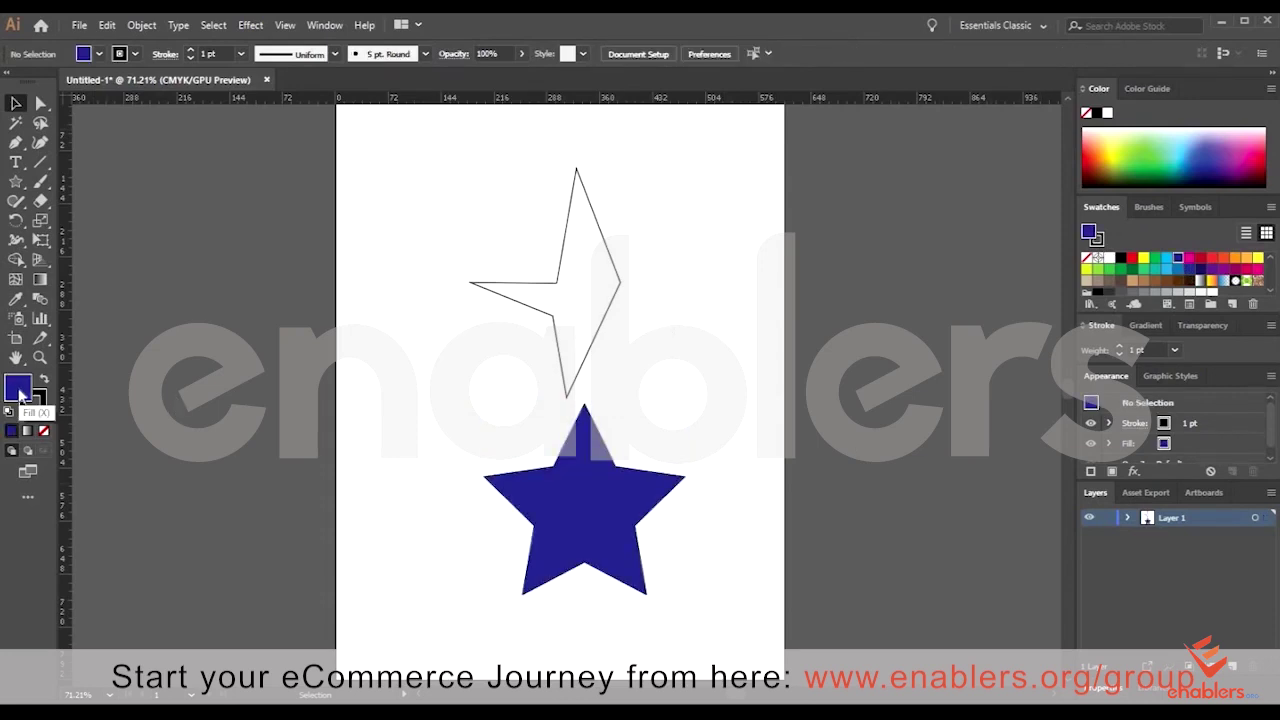
left_click(38, 403)
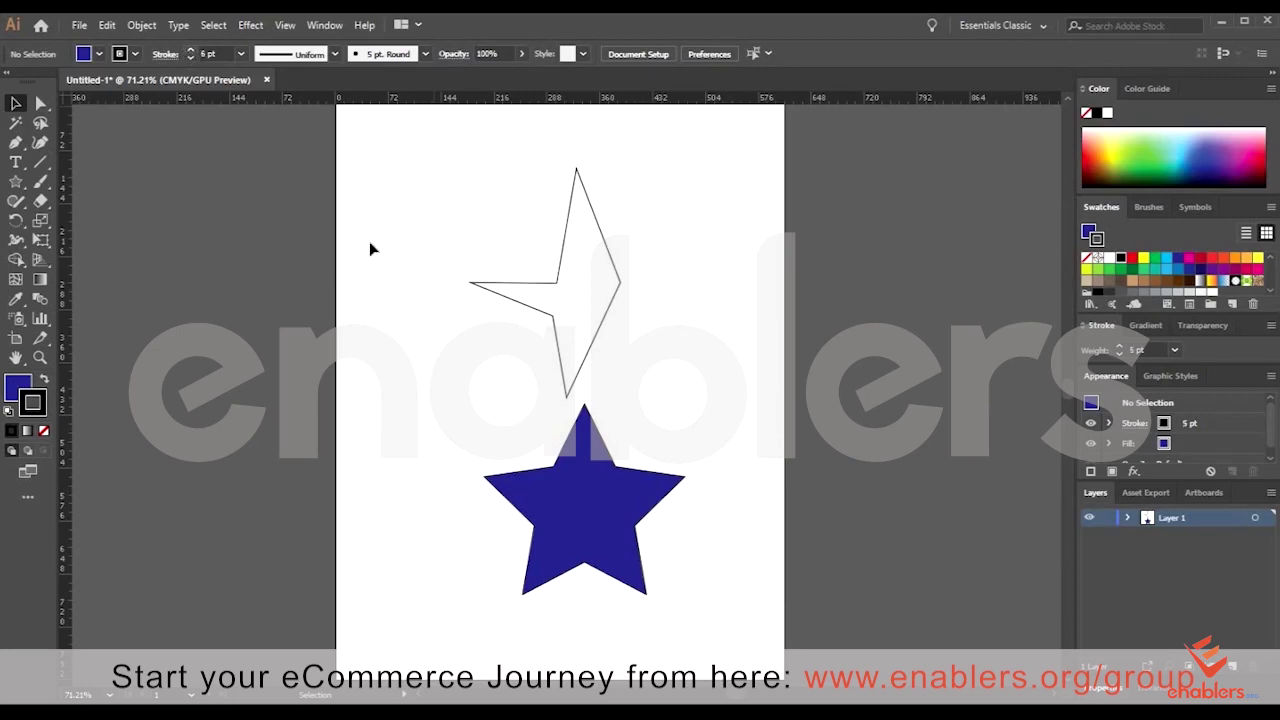
left_click(575, 492)
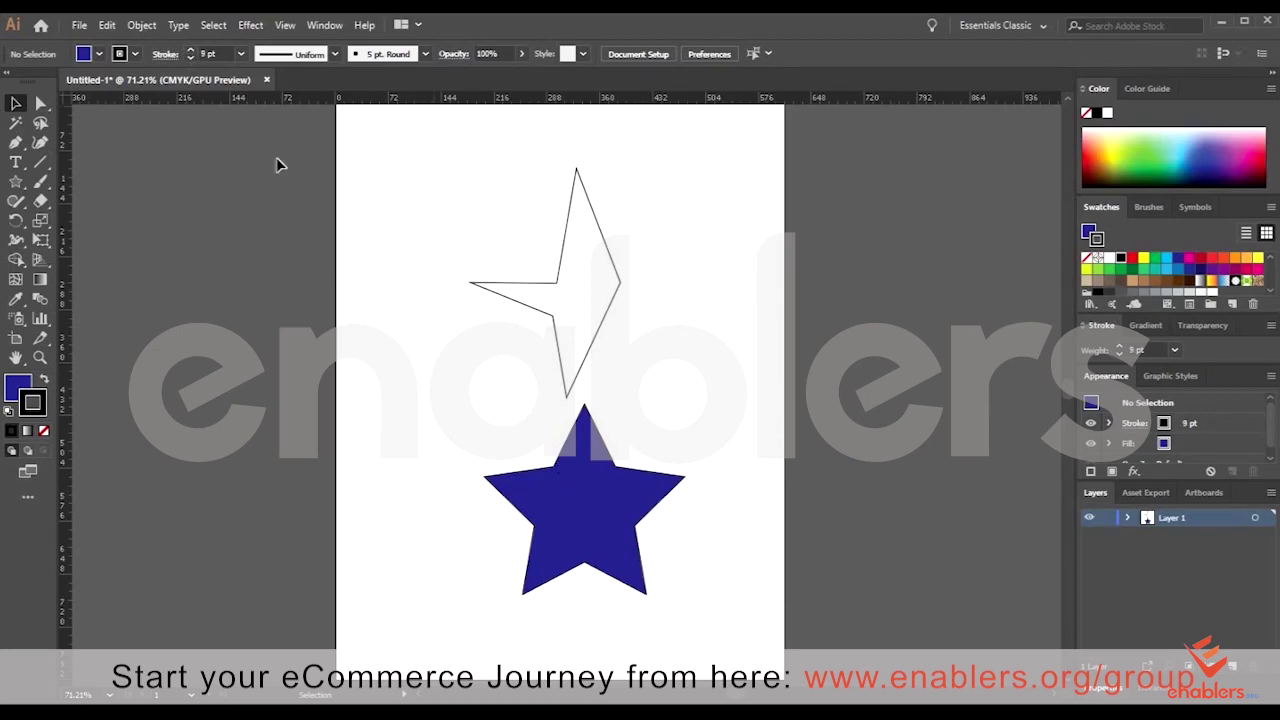
left_click(212, 54)
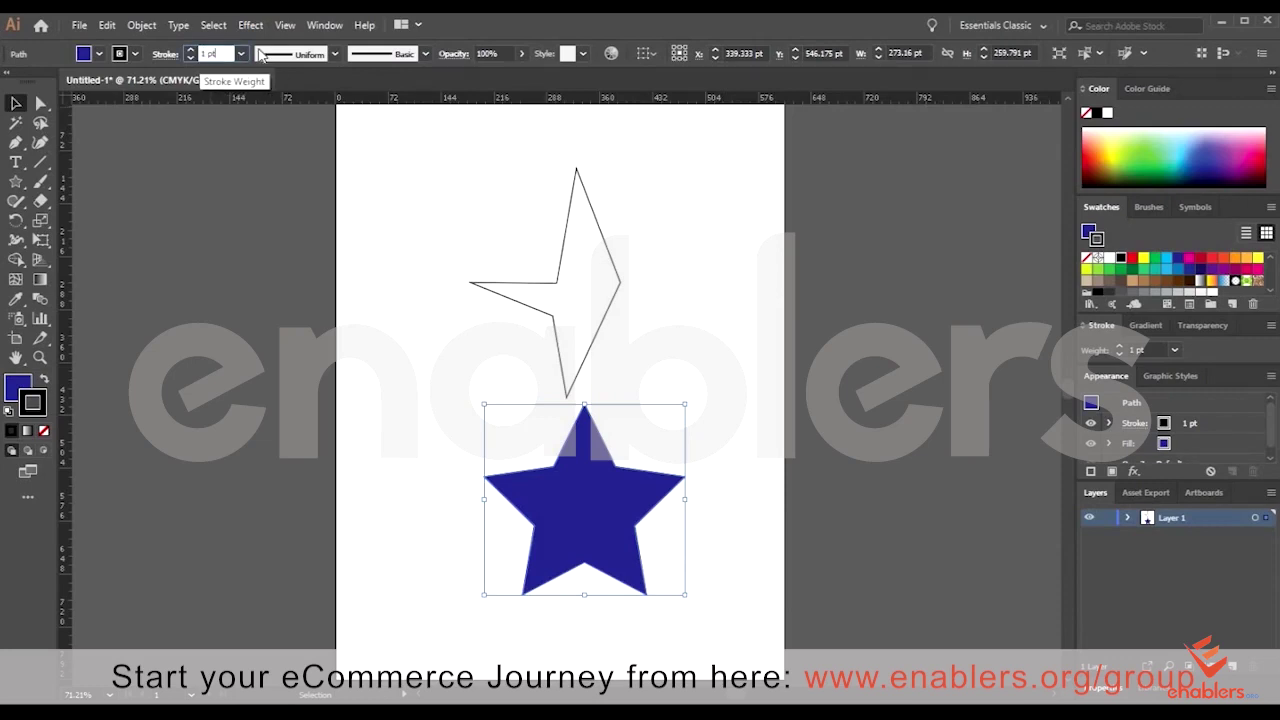
type("10")
key("Return")
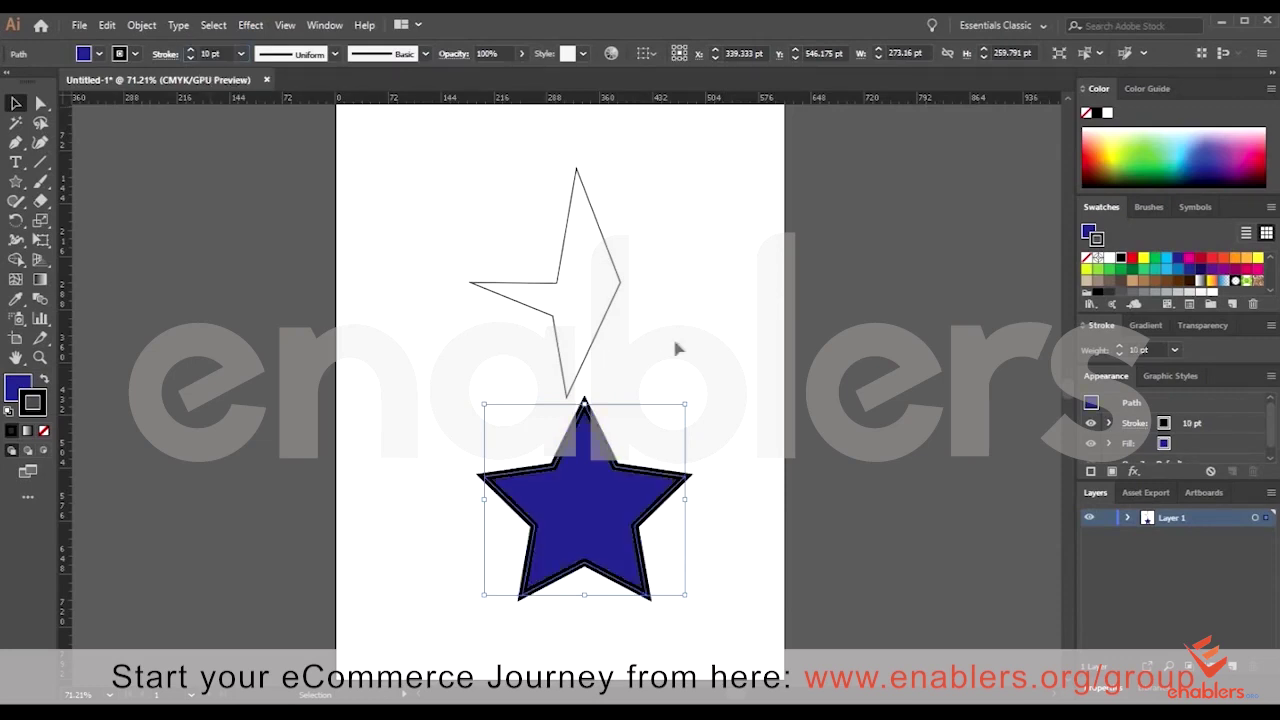
left_click(672, 335)
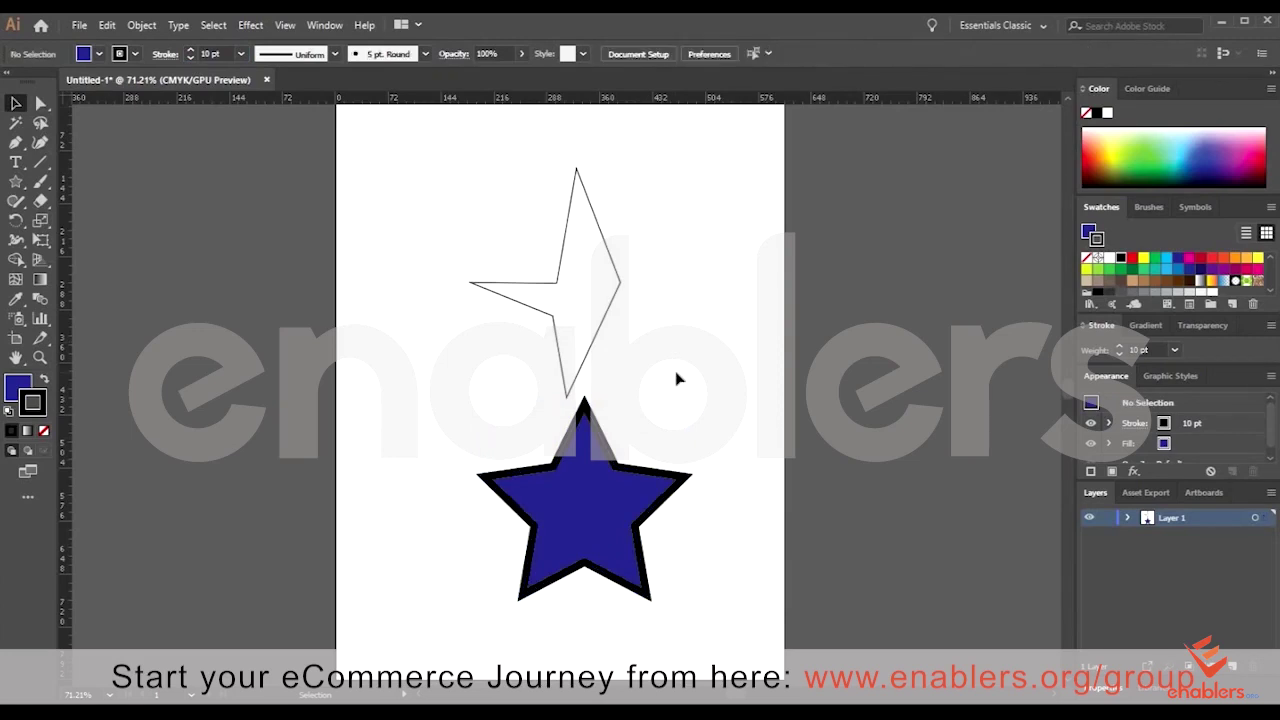
left_click(30, 396)
left_click(34, 401)
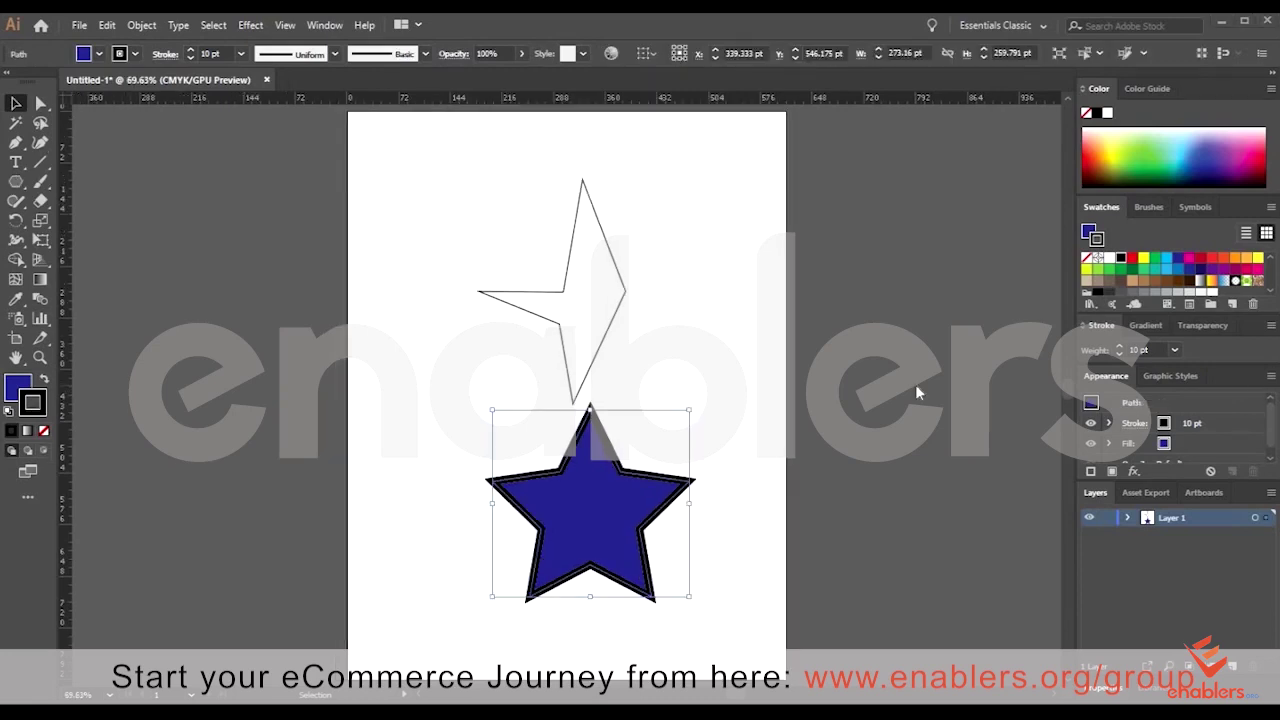
left_click(40, 104)
left_click(714, 370)
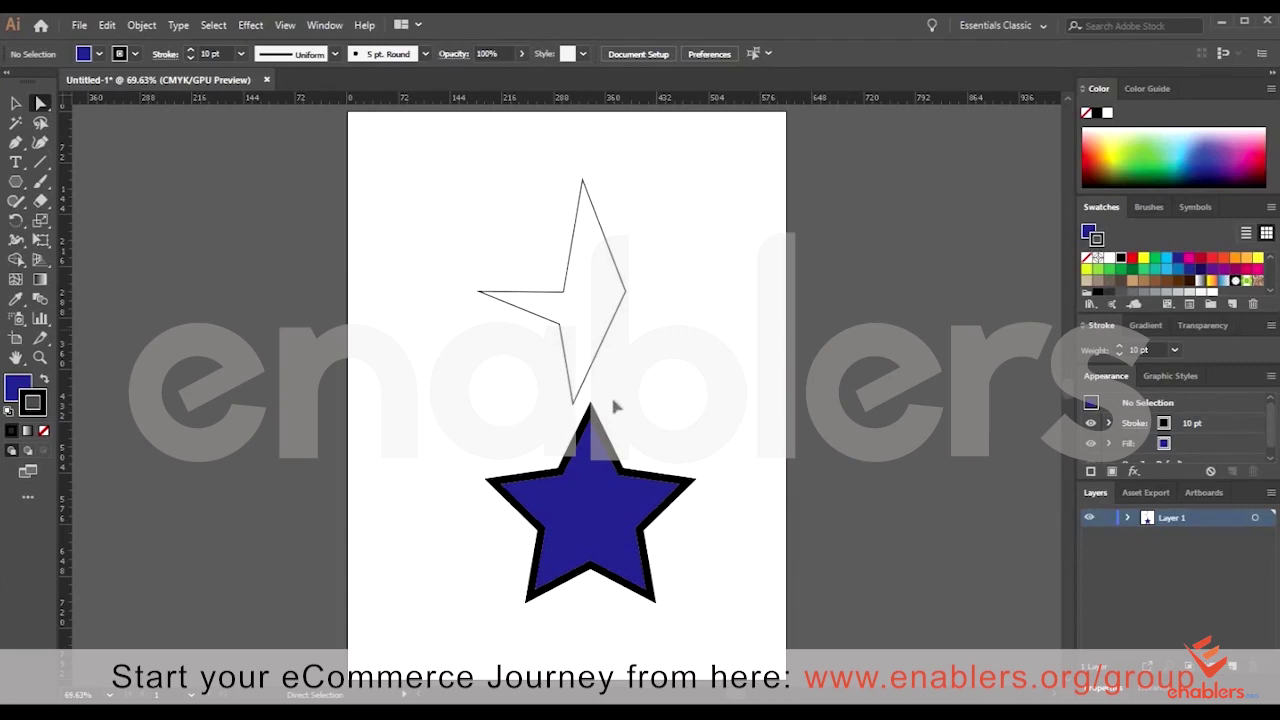
Delete the angular outline and stretch the star's top point up into a broad block.
mouse_move(555, 316)
left_mouse_down()
mouse_move(708, 374)
mouse_move(535, 246)
left_mouse_up()
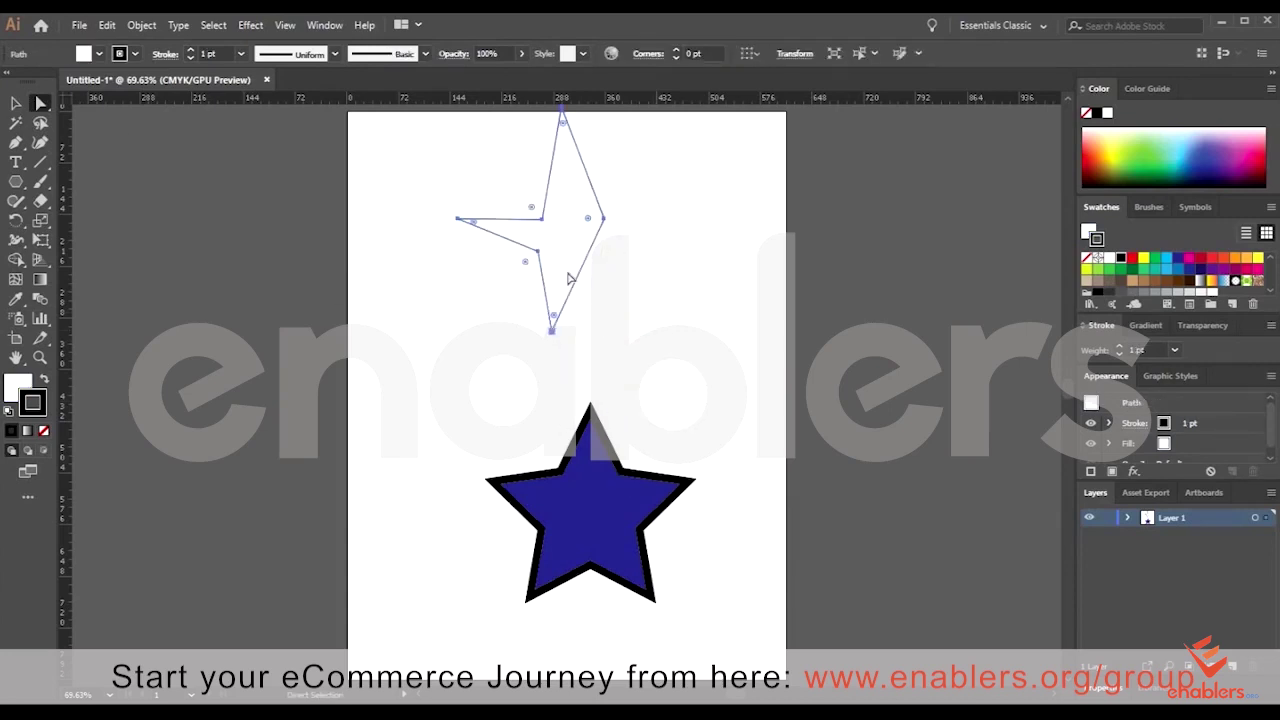
key("Delete")
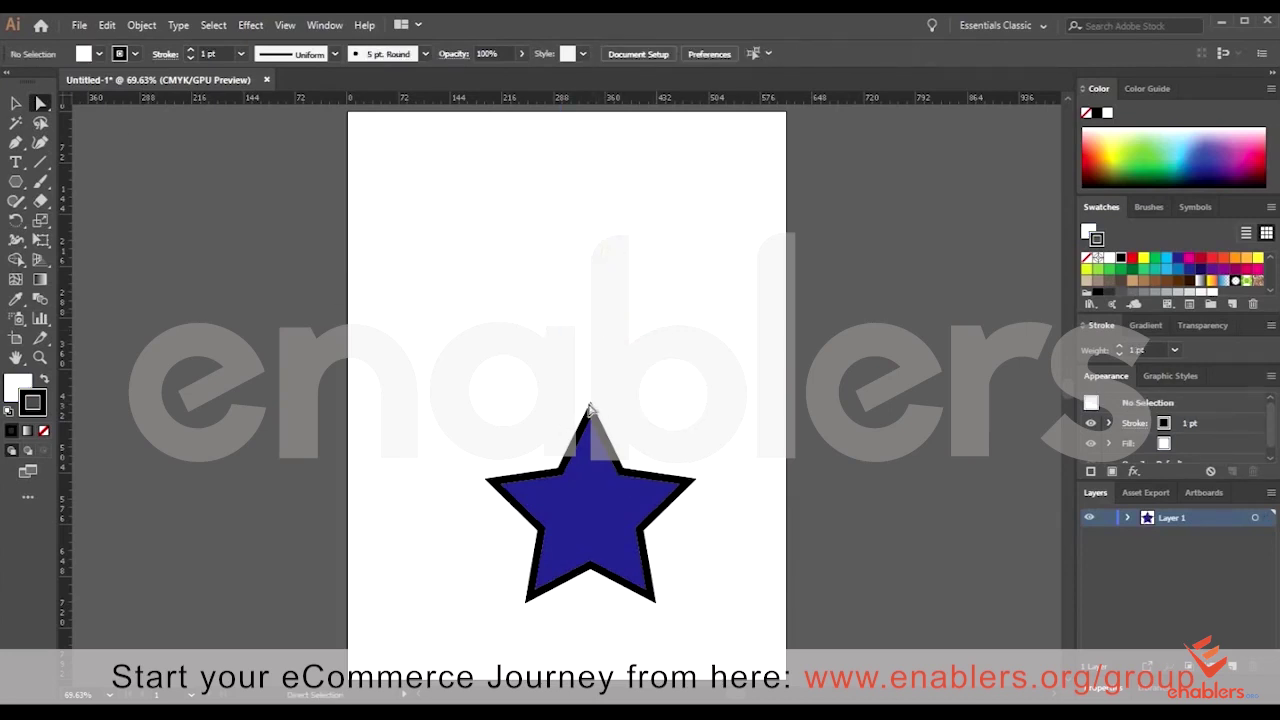
left_click_drag(590, 410, 486, 290)
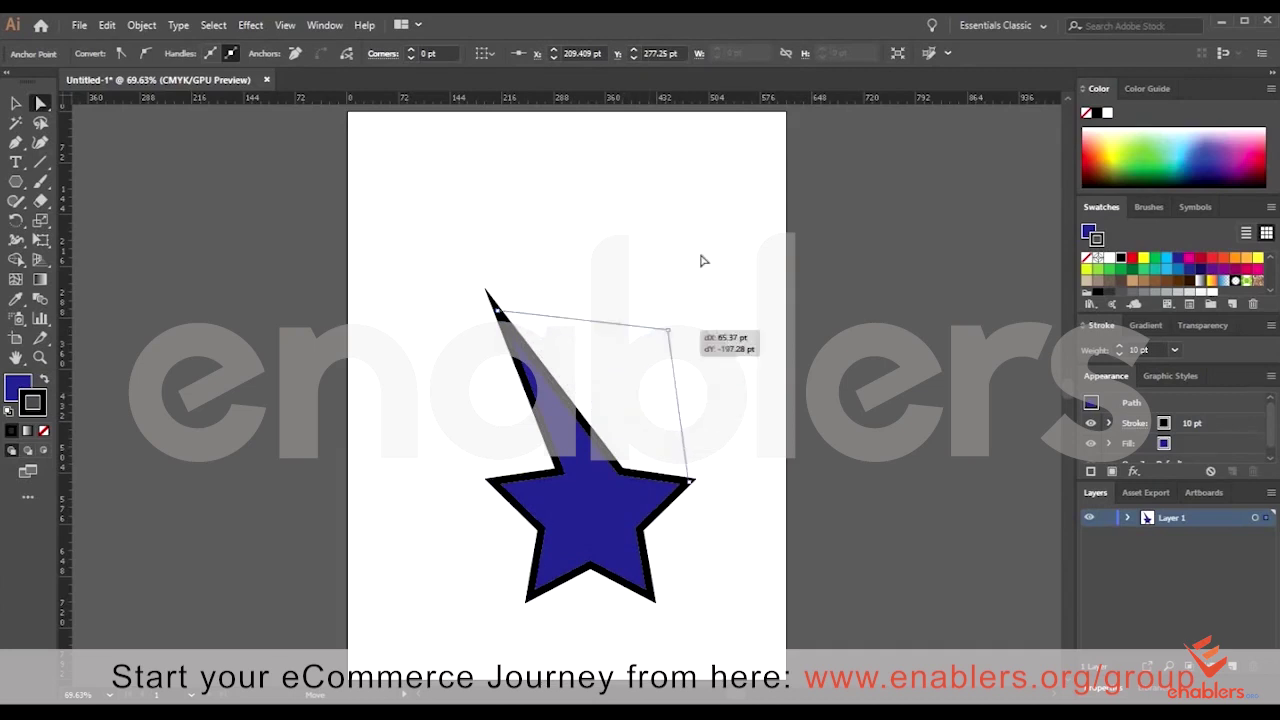
left_click_drag(646, 408, 690, 270)
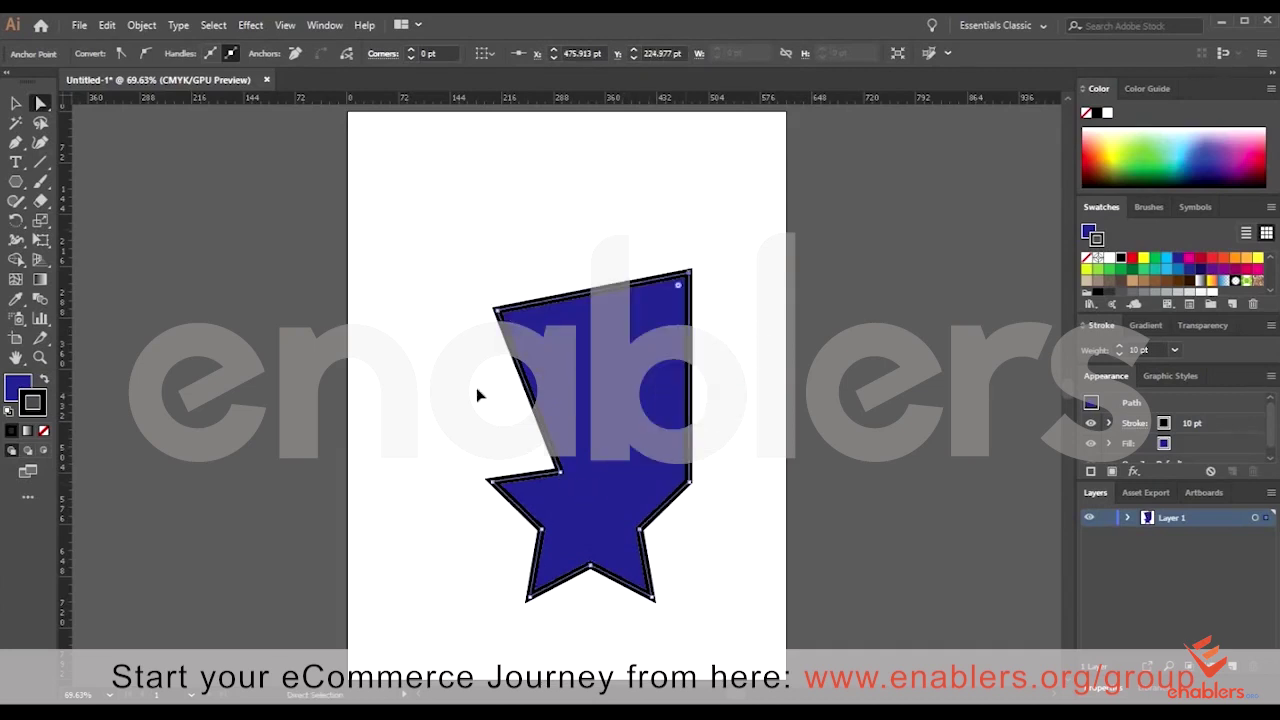
Drag the inner anchors up to carve a deep right-side notch and straighten the left edge.
left_click_drag(560, 470, 430, 345)
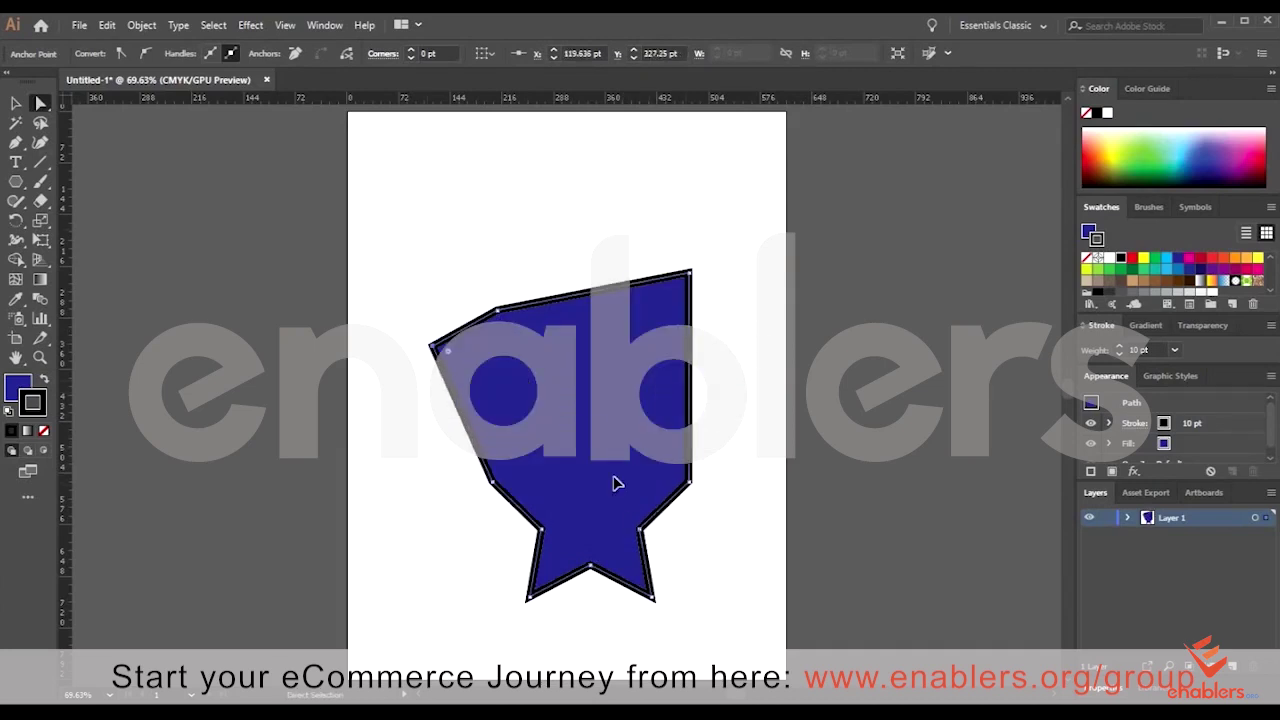
left_click_drag(640, 526, 585, 400)
left_click_drag(622, 578, 585, 398)
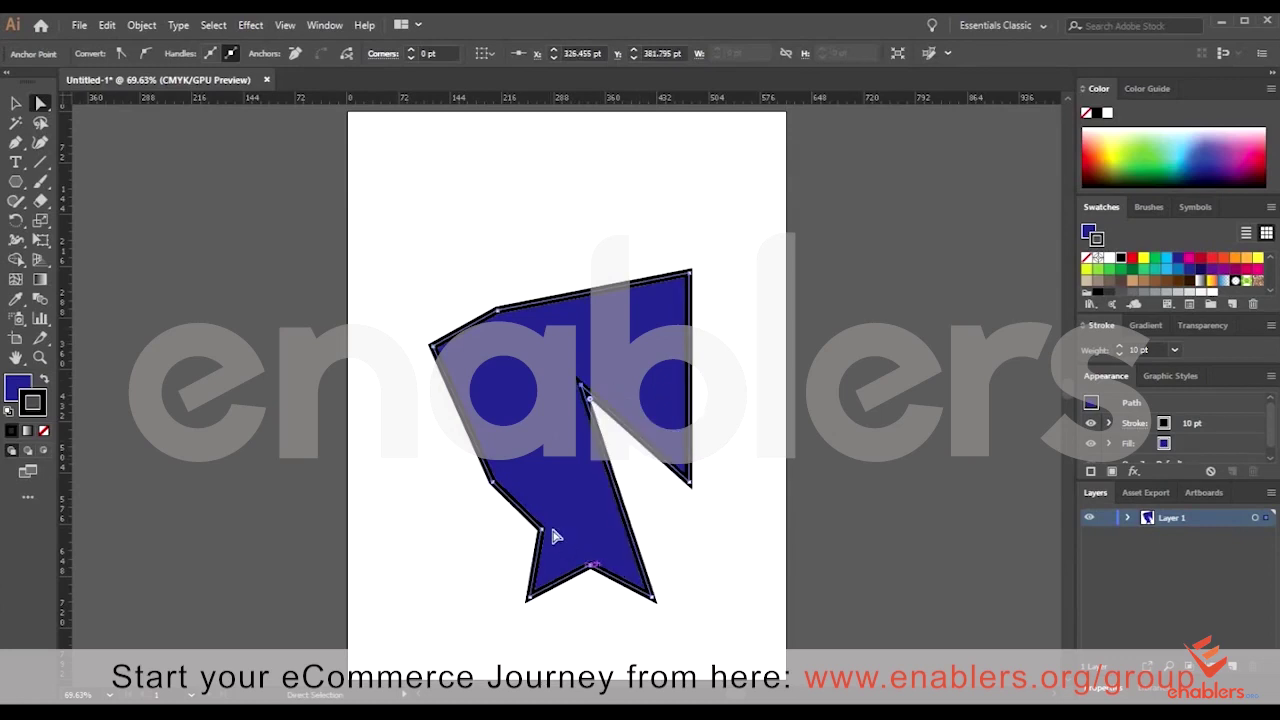
left_click_drag(540, 528, 570, 476)
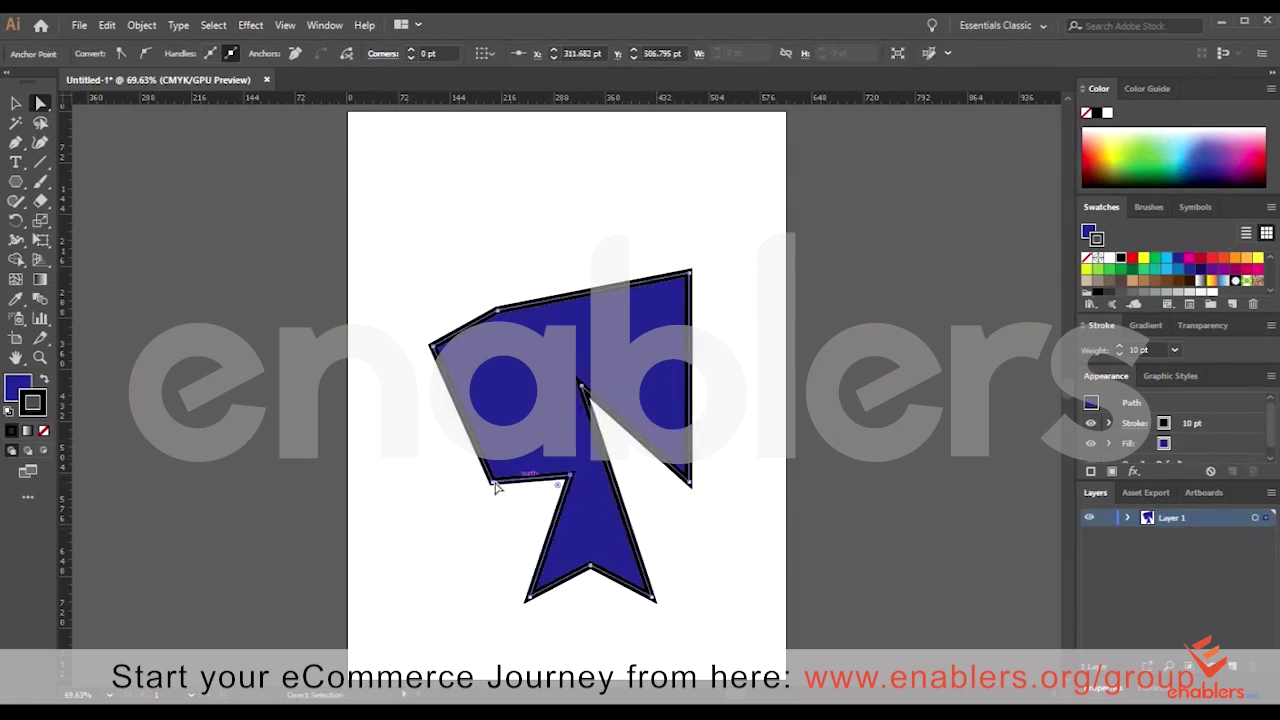
left_click_drag(486, 440, 478, 362)
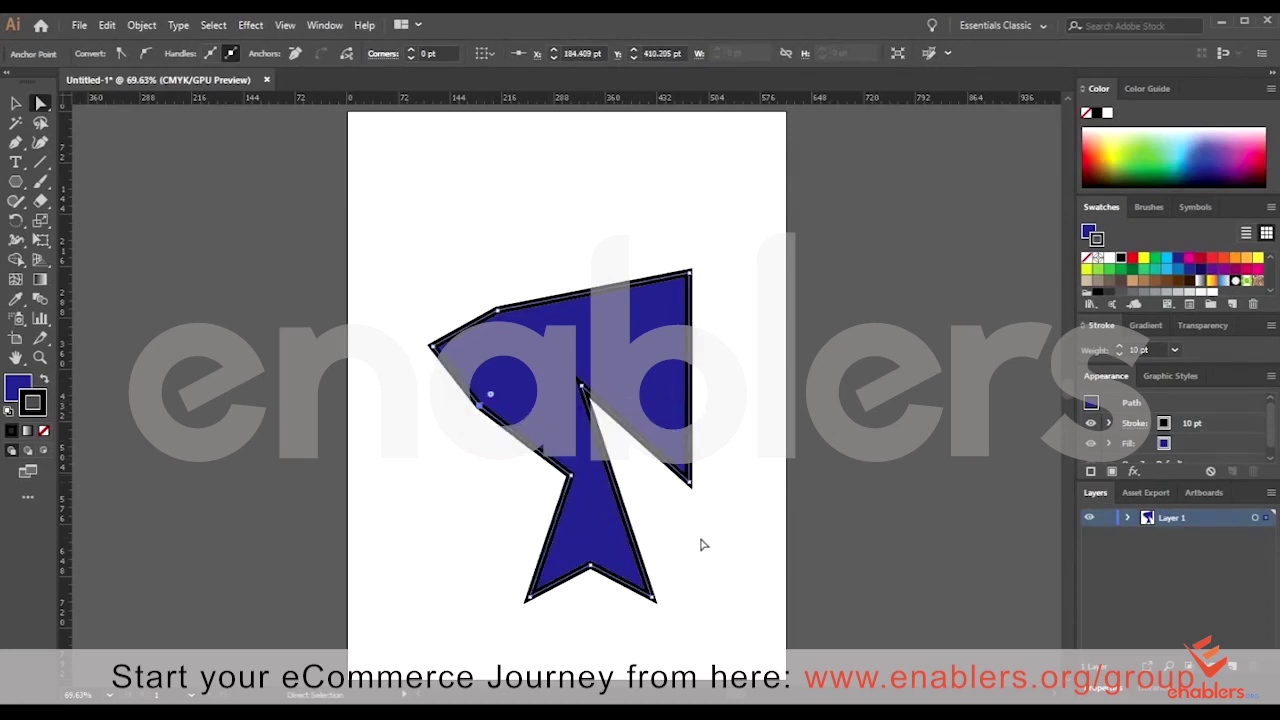
left_click(451, 296)
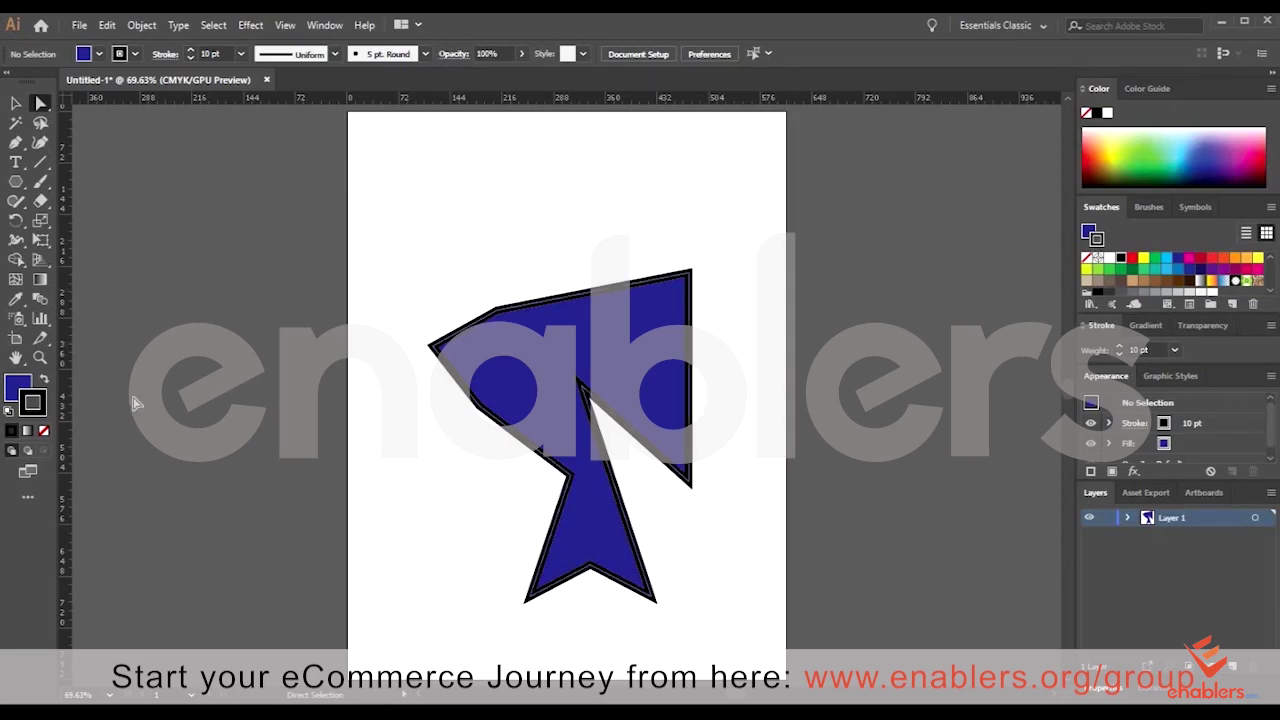
left_click(16, 357)
key("a")
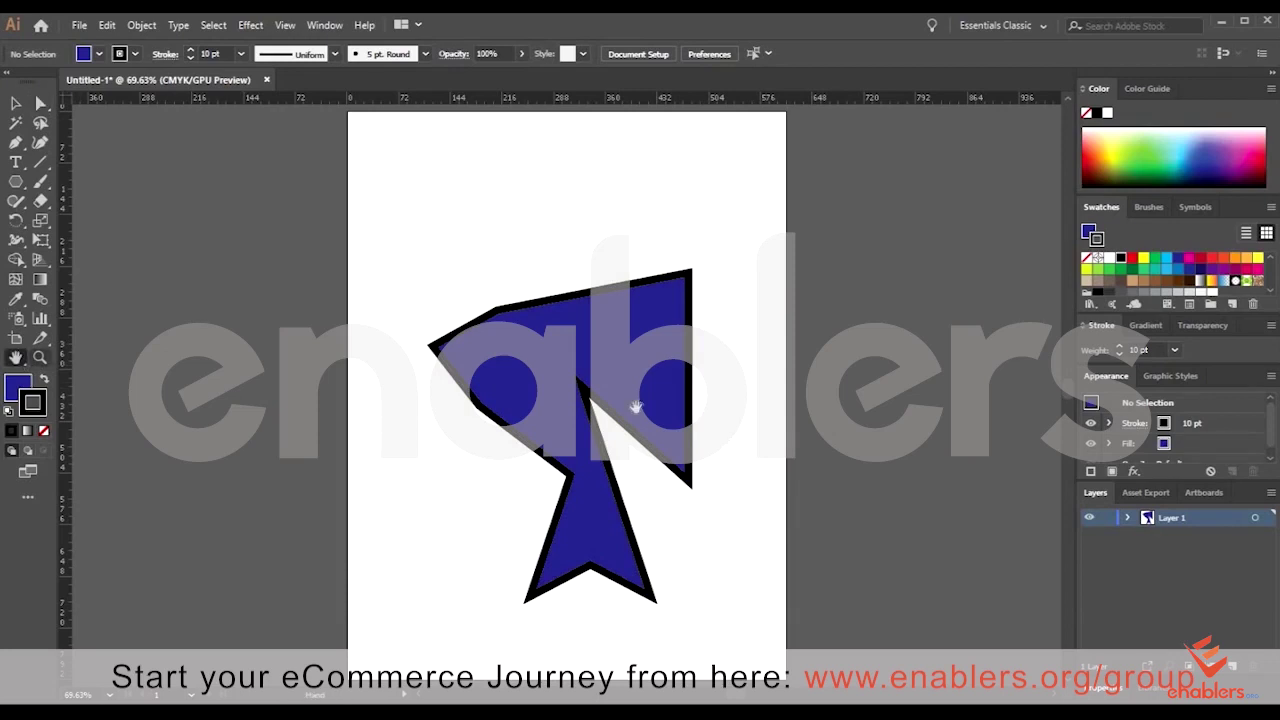
key("ctrl+minus")
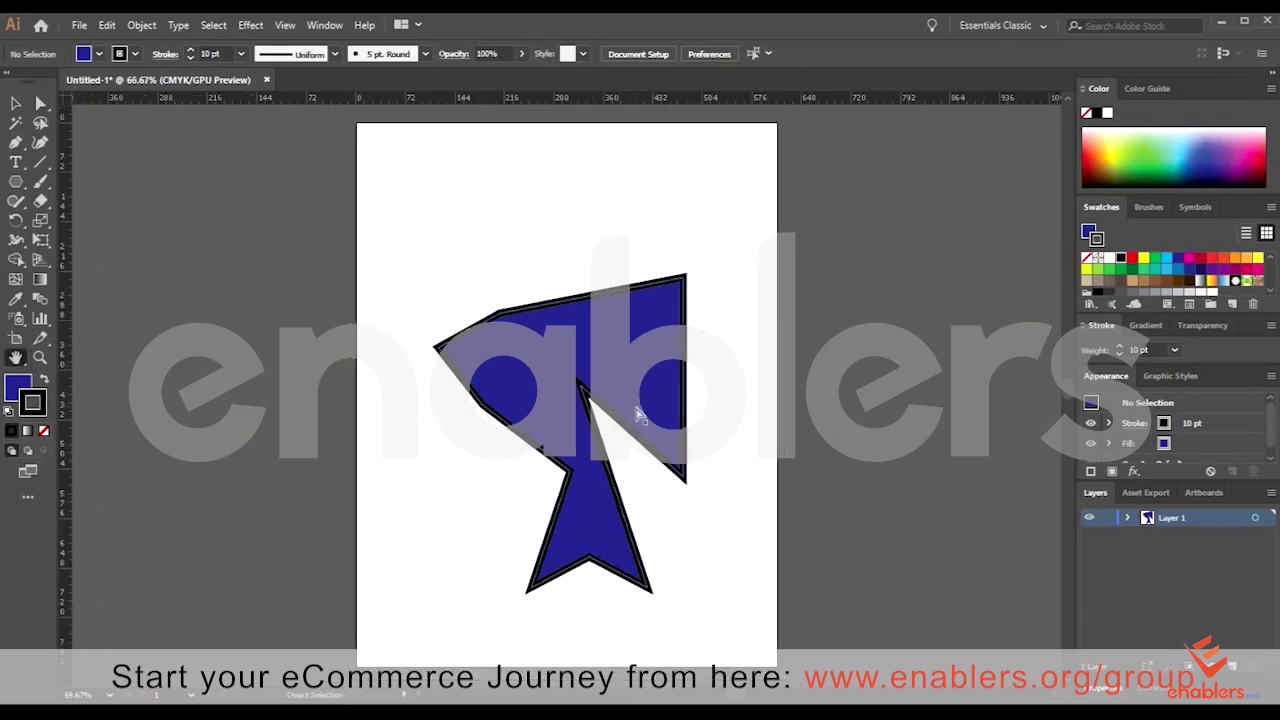
key("ctrl+plus")
key("ctrl+plus")
key("ctrl+plus")
key("ctrl+plus")
key("ctrl+plus")
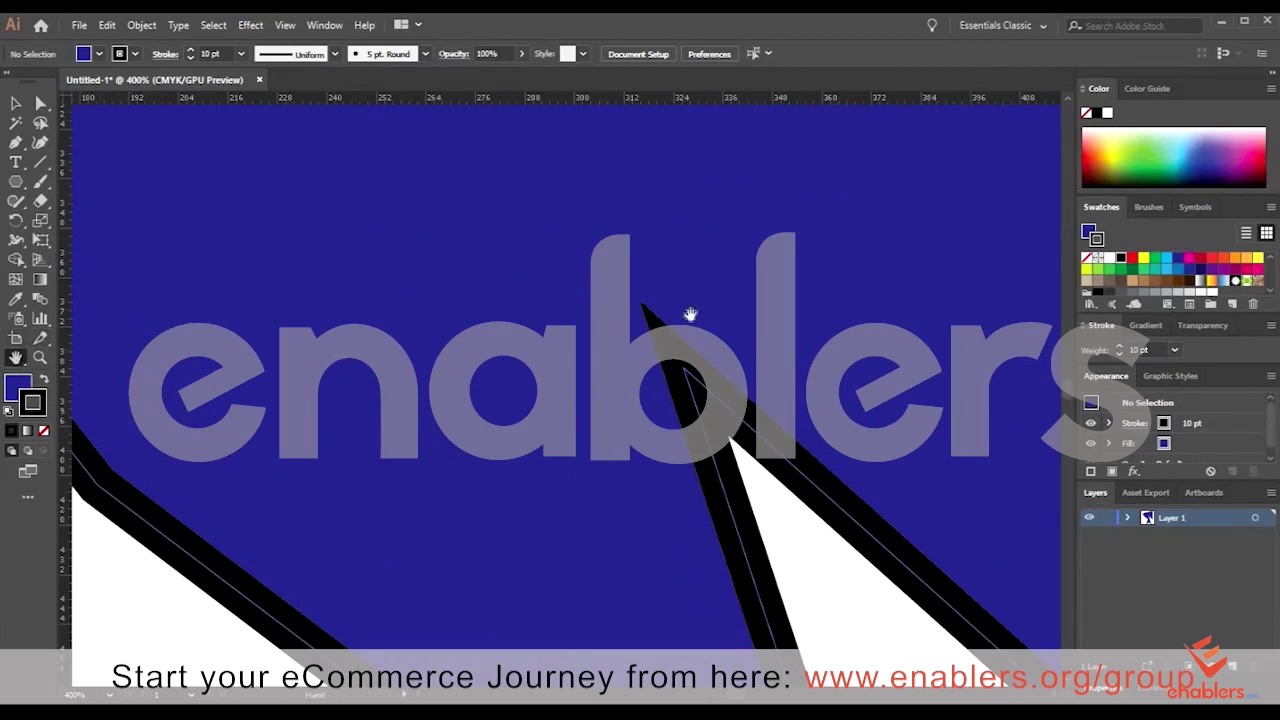
scroll(600, 400, "right", 5)
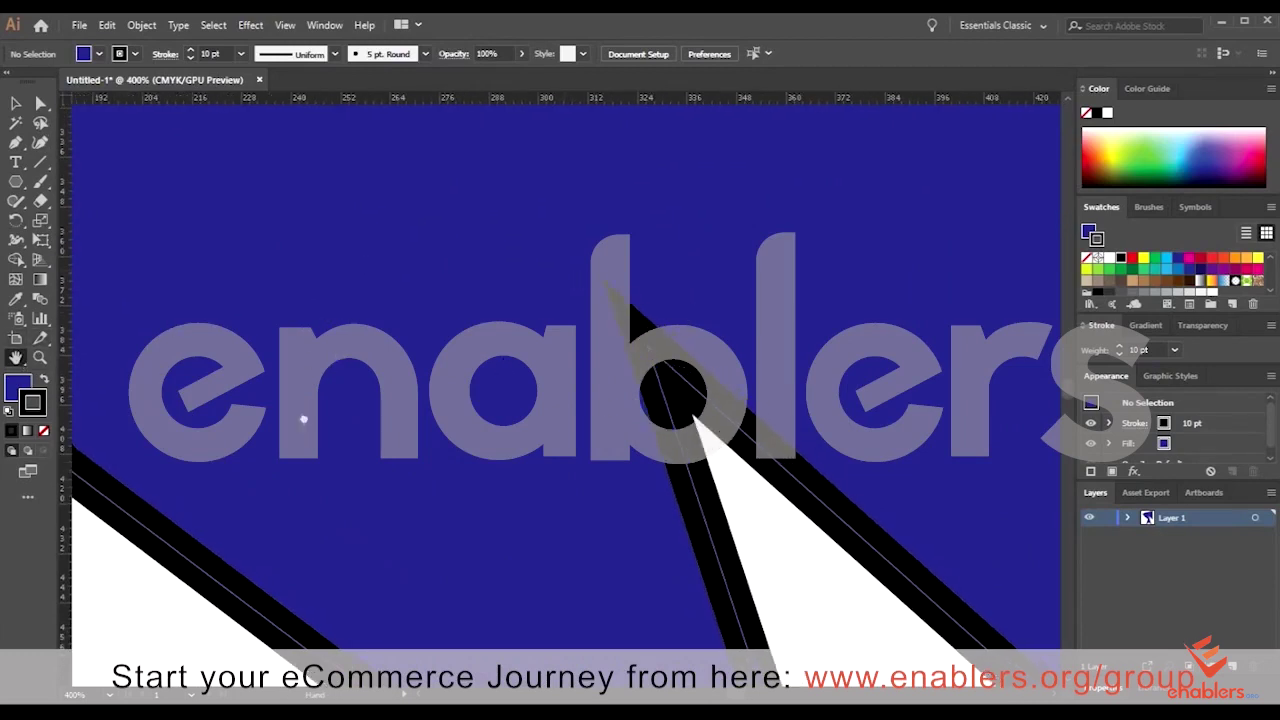
scroll(759, 484, "left", 5)
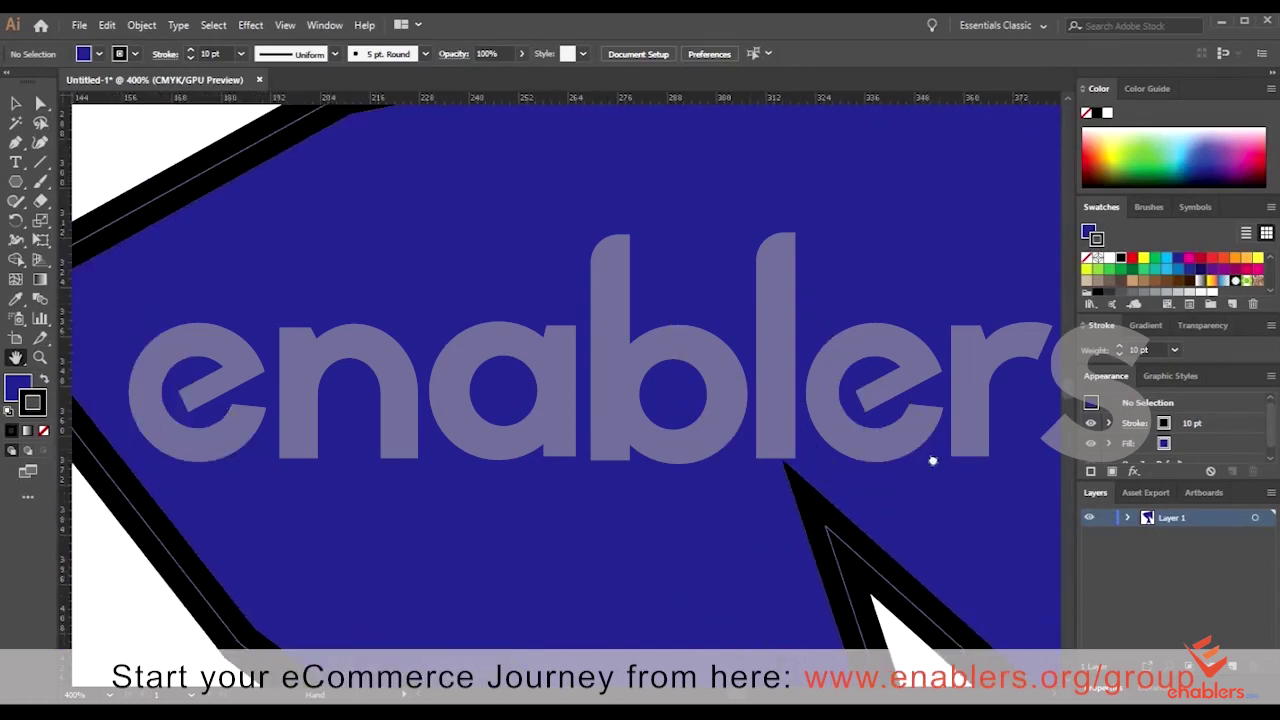
scroll(548, 343, "left", 2)
scroll(548, 343, "left", 1)
scroll(414, 357, "right", 1)
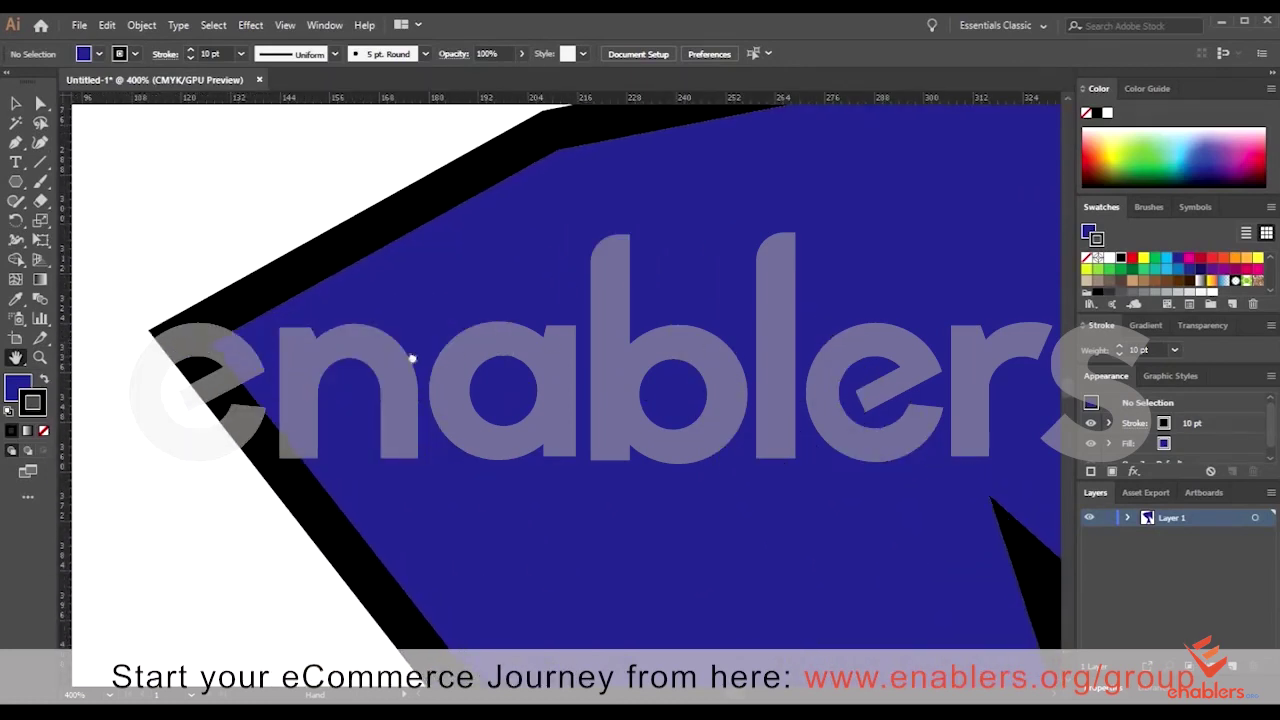
scroll(534, 316, "right", 1)
scroll(494, 291, "down", 2)
scroll(494, 291, "right", 1)
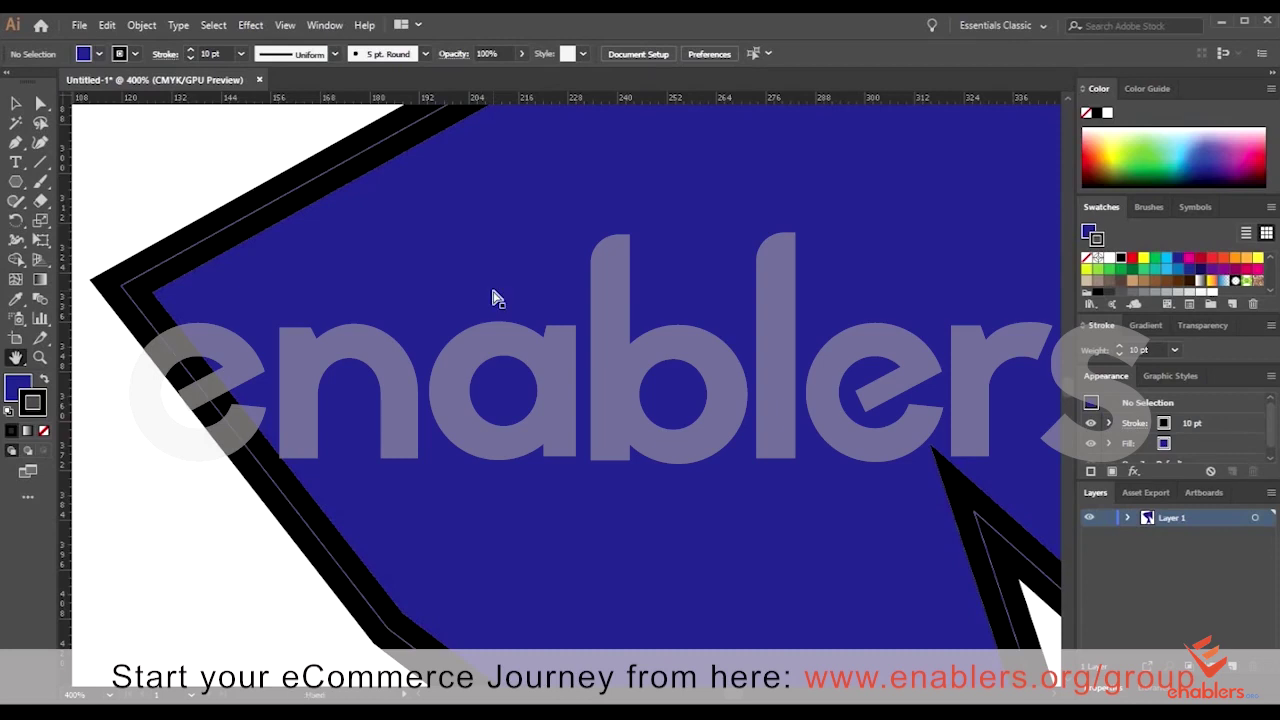
key("ctrl+minus")
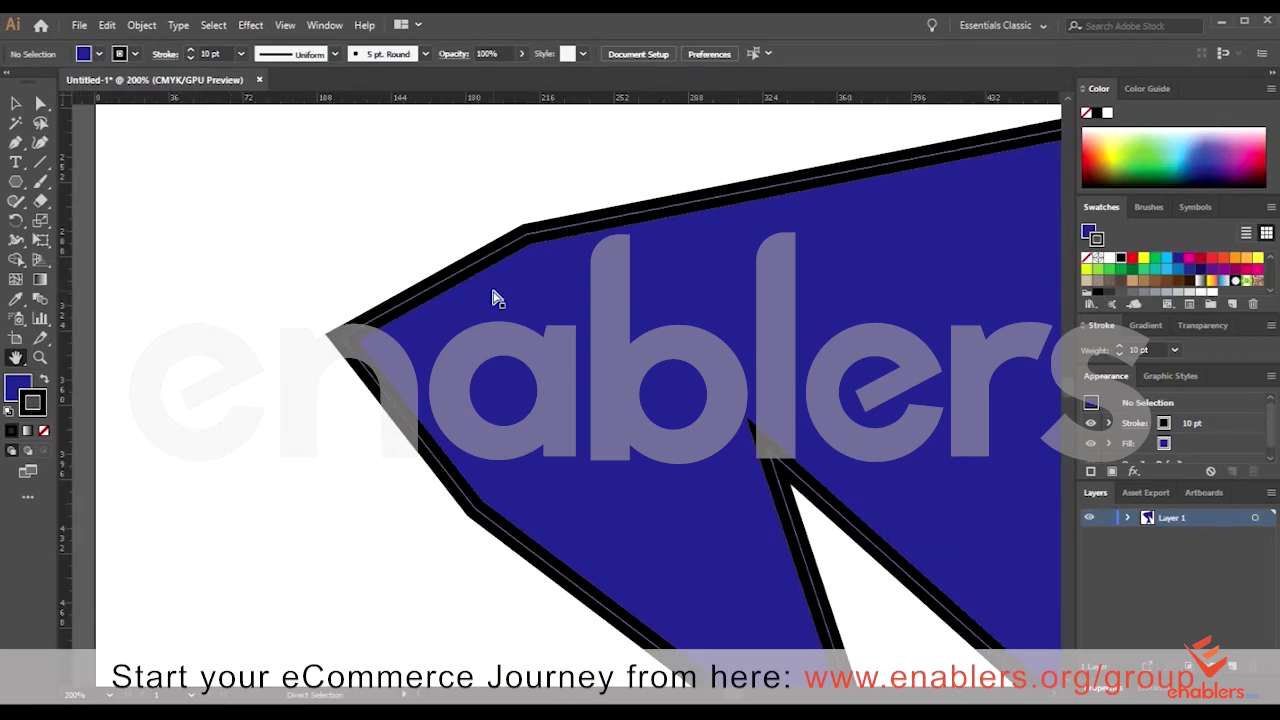
key("ctrl+plus")
key("ctrl+plus")
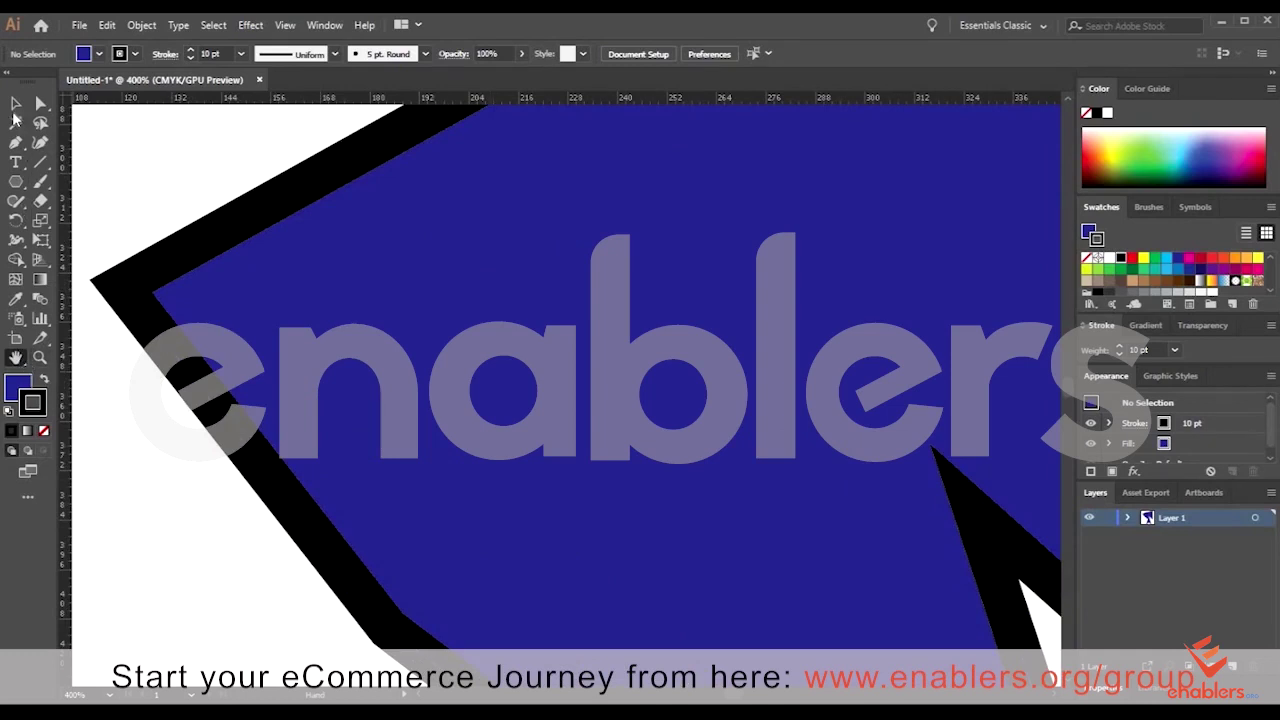
key("v")
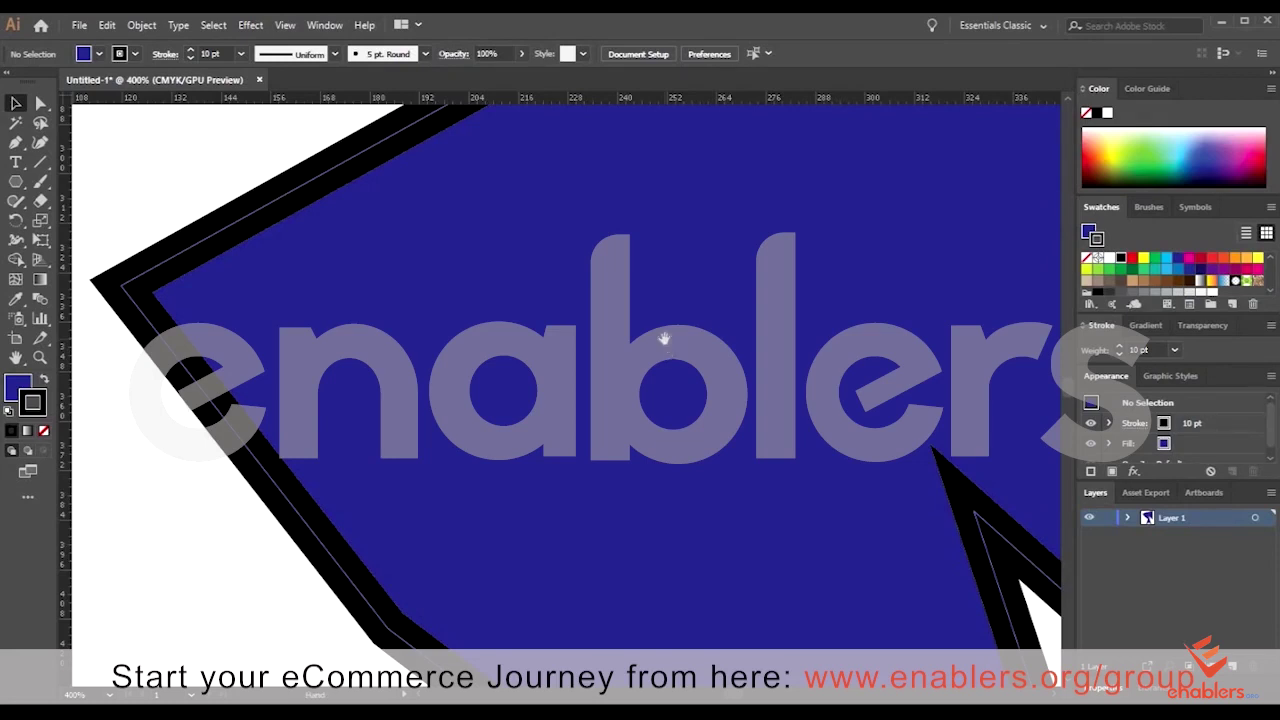
scroll(764, 408, "right", 5)
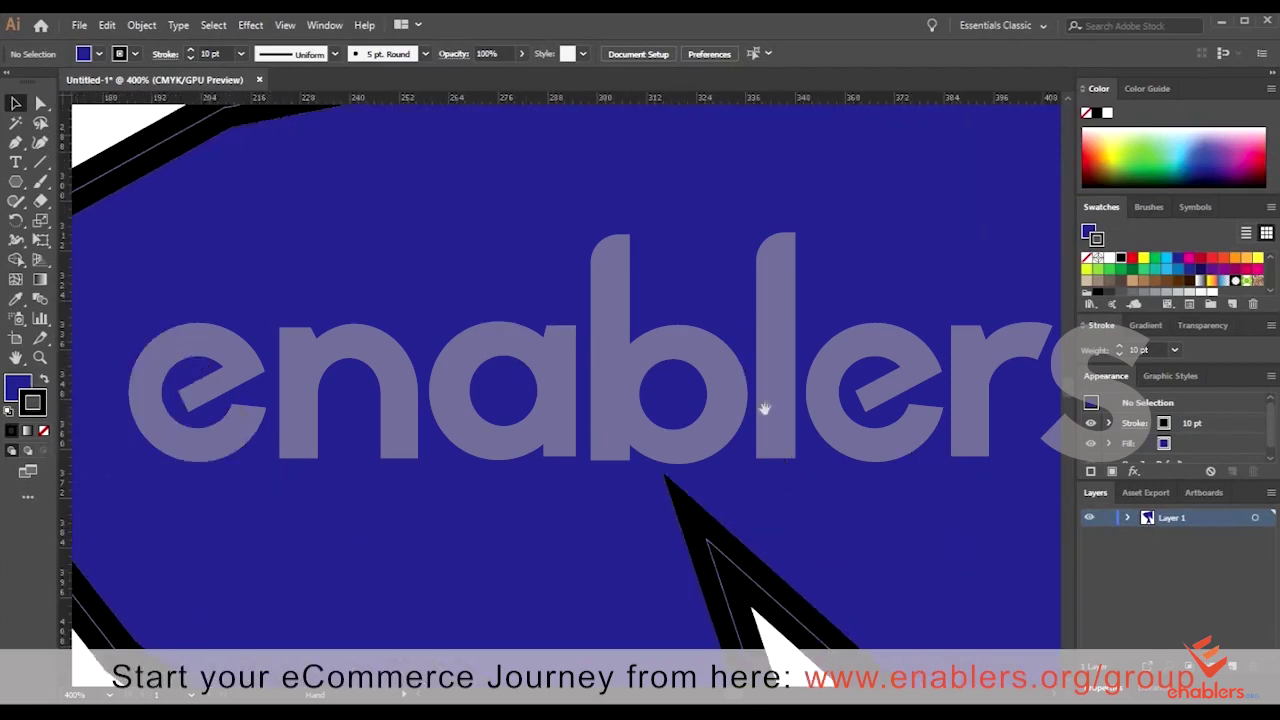
scroll(834, 357, "up", 2)
scroll(834, 357, "right", 2)
scroll(686, 378, "right", 2)
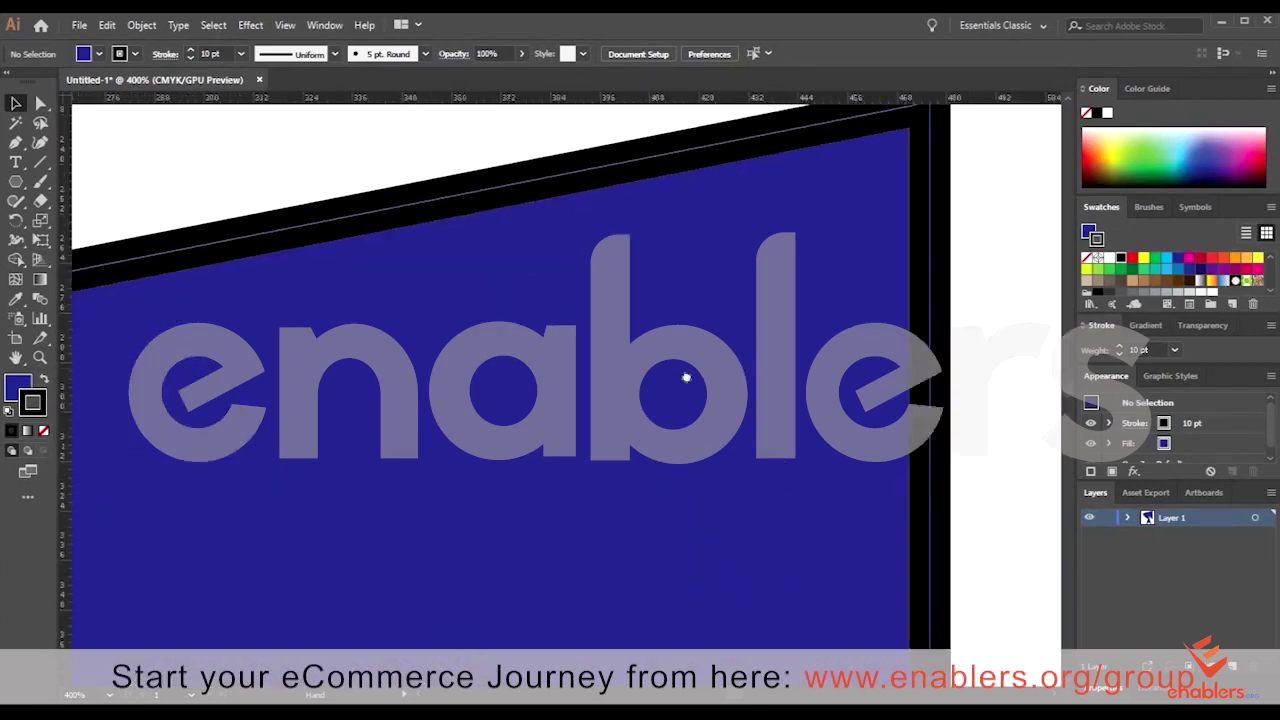
scroll(686, 378, "up", 1)
scroll(686, 378, "right", 1)
scroll(583, 409, "up", 2)
scroll(583, 409, "right", 3)
scroll(600, 349, "up", 1)
scroll(600, 349, "right", 1)
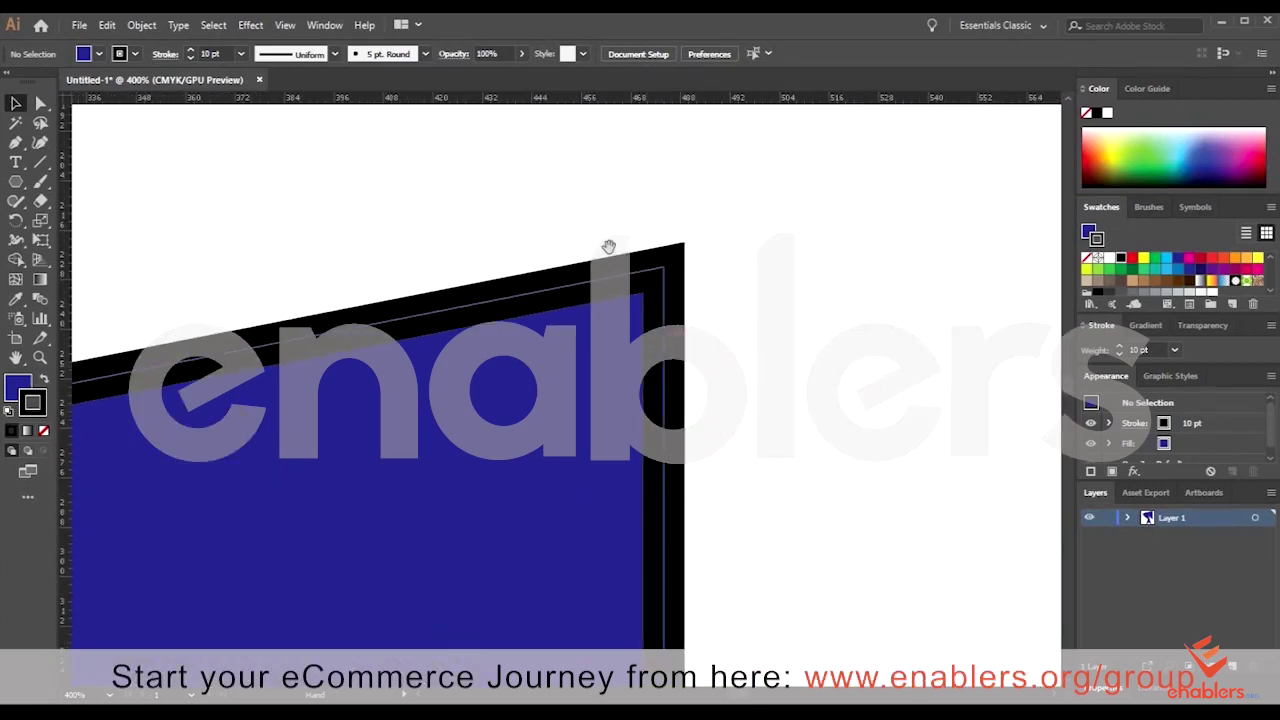
scroll(608, 246, "right", 1)
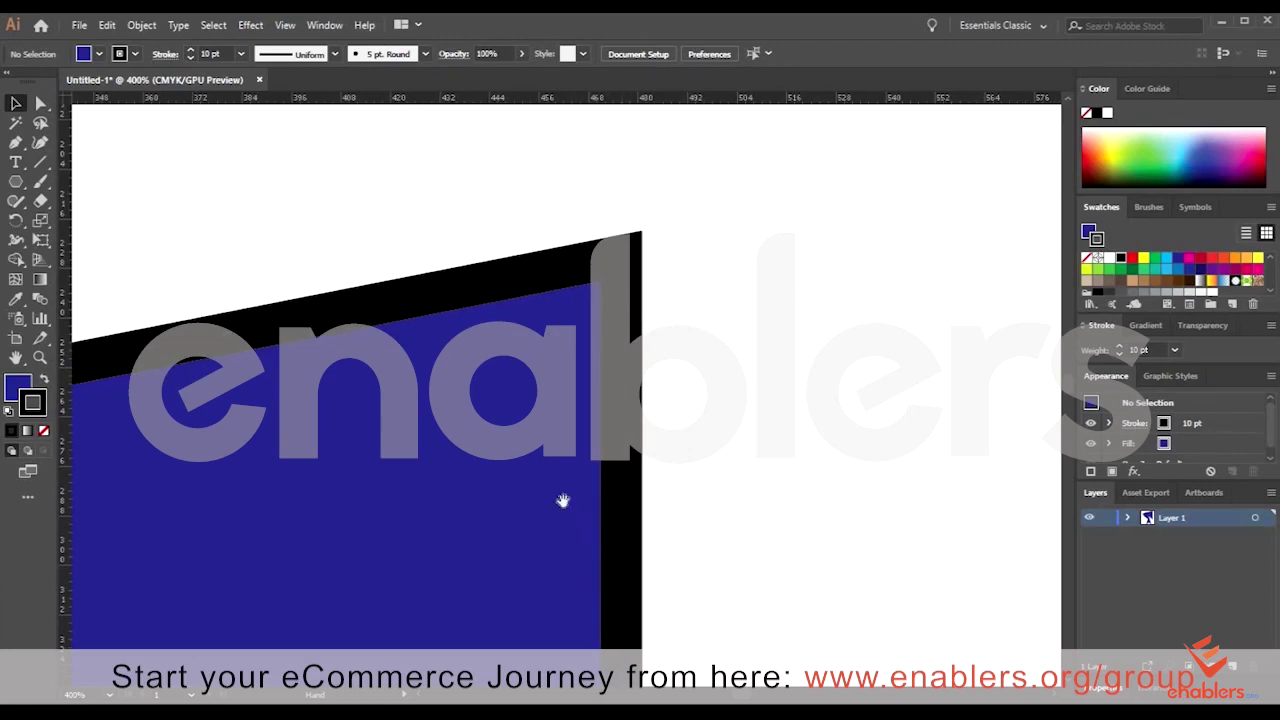
scroll(563, 500, "down", 2)
scroll(563, 500, "left", 1)
scroll(480, 554, "down", 1)
scroll(480, 554, "left", 1)
scroll(546, 523, "down", 1)
scroll(546, 523, "left", 1)
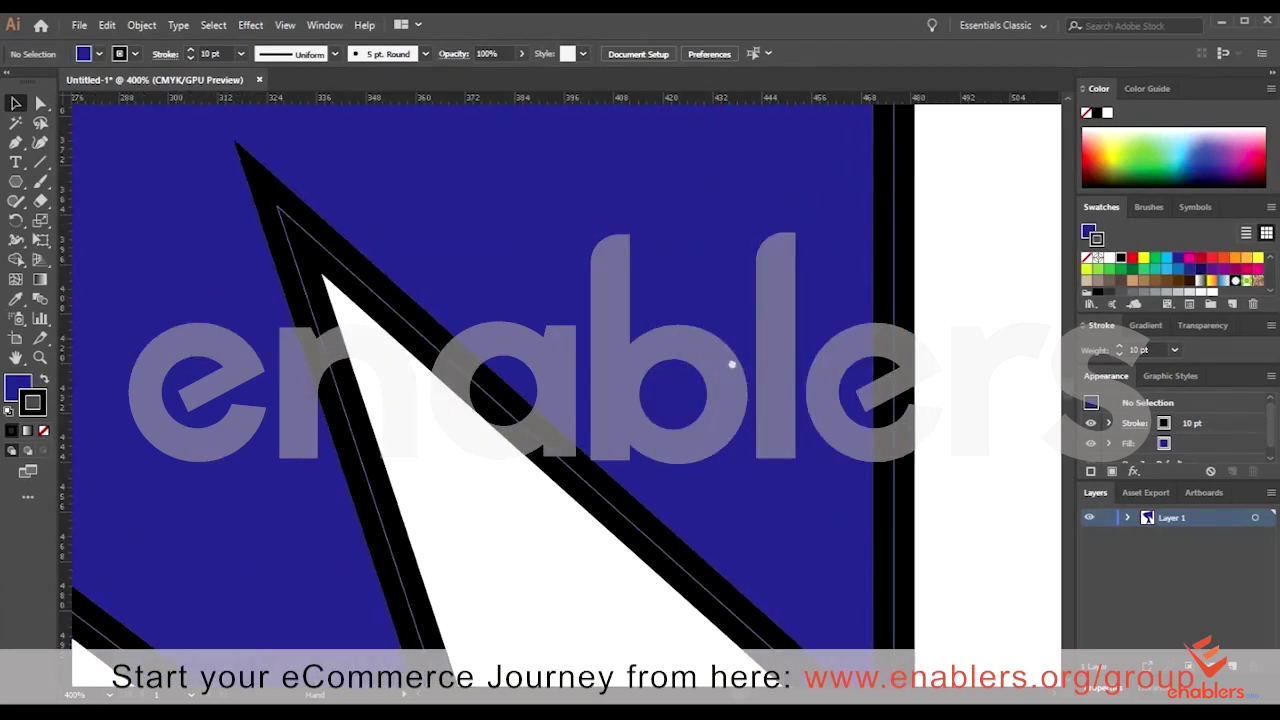
scroll(731, 365, "down", 1)
scroll(731, 314, "down", 2)
scroll(731, 314, "left", 1)
scroll(608, 314, "down", 2)
scroll(777, 314, "down", 1)
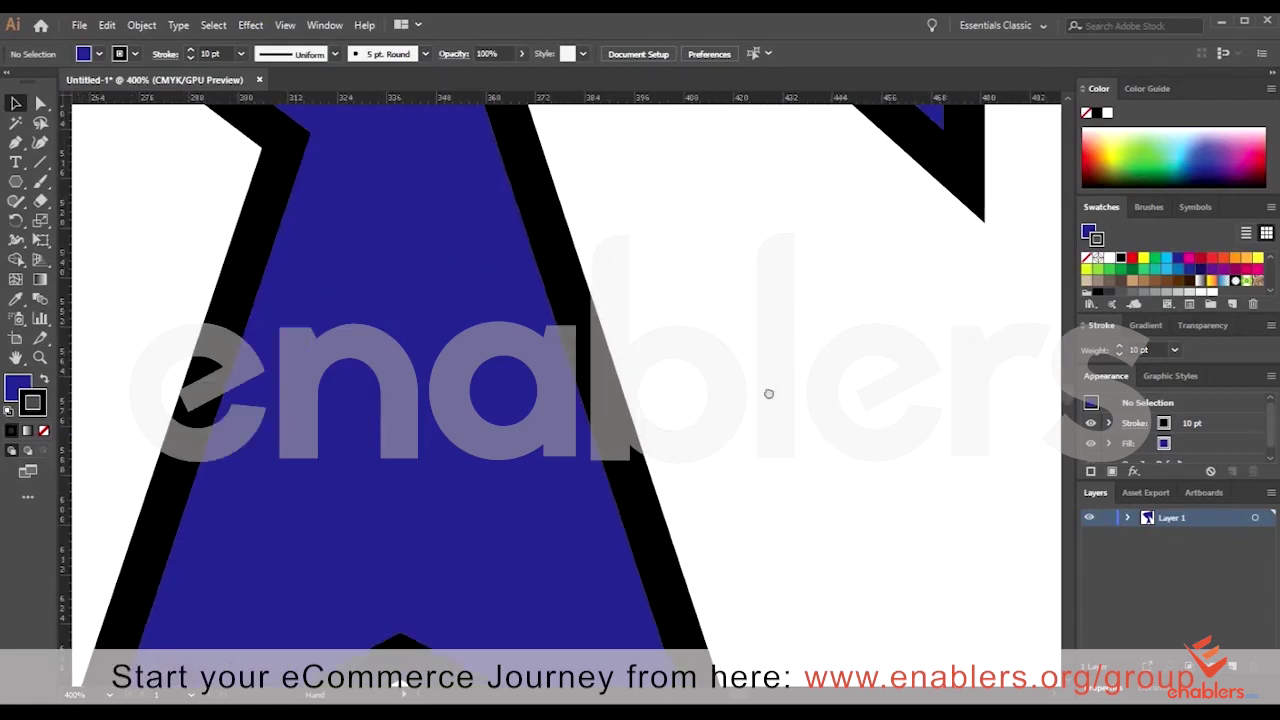
scroll(769, 393, "down", 3)
scroll(769, 393, "left", 1)
scroll(491, 349, "down", 1)
scroll(603, 466, "down", 2)
scroll(563, 268, "up", 3)
scroll(563, 268, "left", 2)
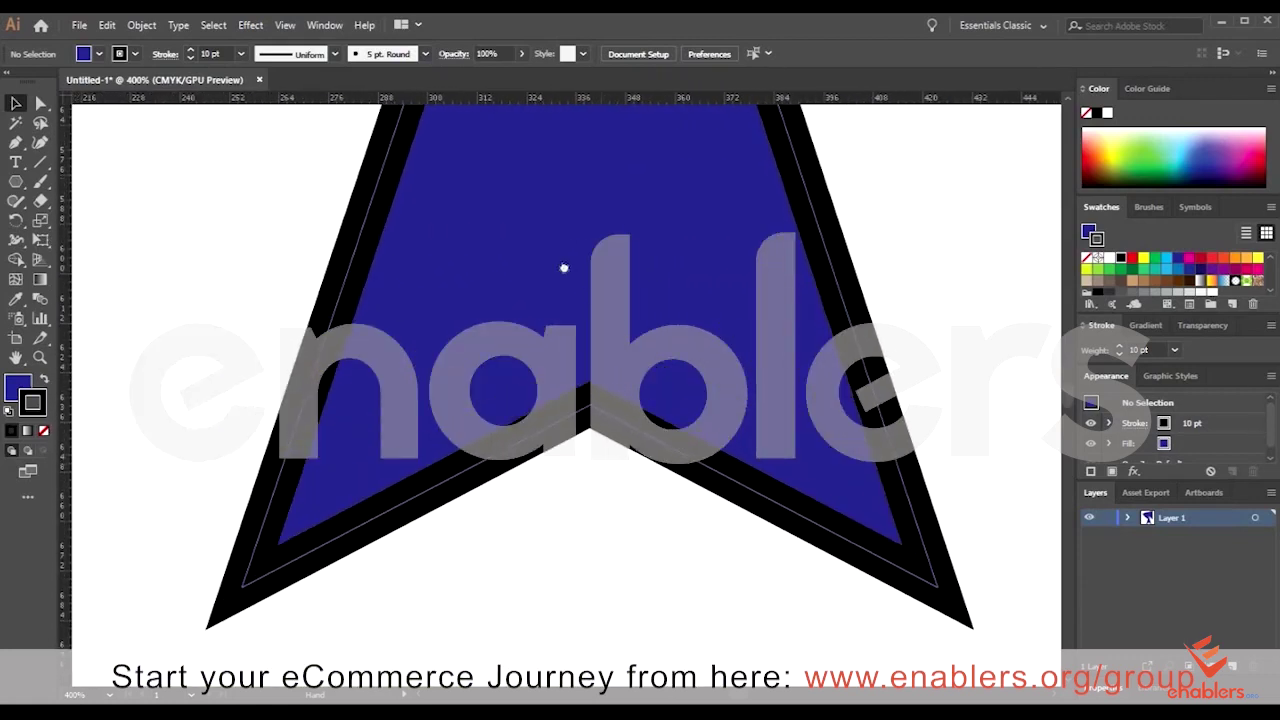
scroll(443, 337, "down", 3)
scroll(437, 337, "up", 1)
scroll(426, 338, "up", 2)
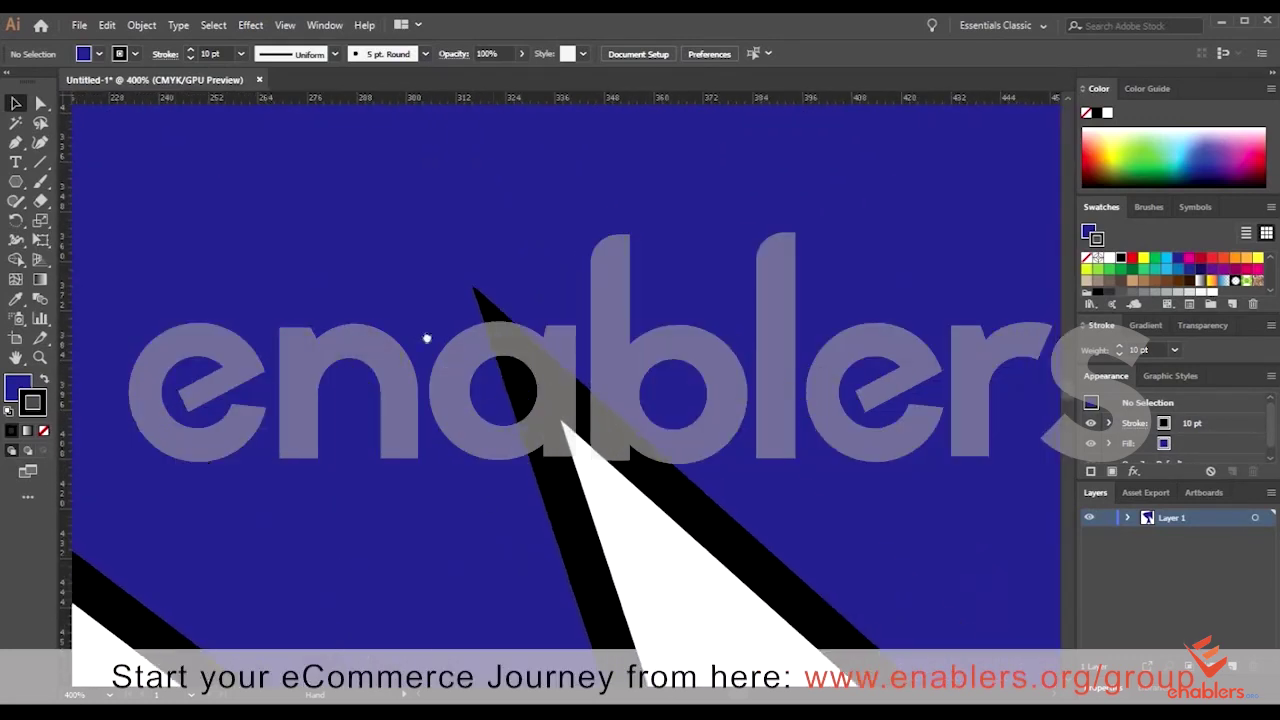
scroll(531, 371, "up", 3)
scroll(531, 371, "left", 2)
scroll(534, 374, "up", 2)
scroll(534, 374, "left", 1)
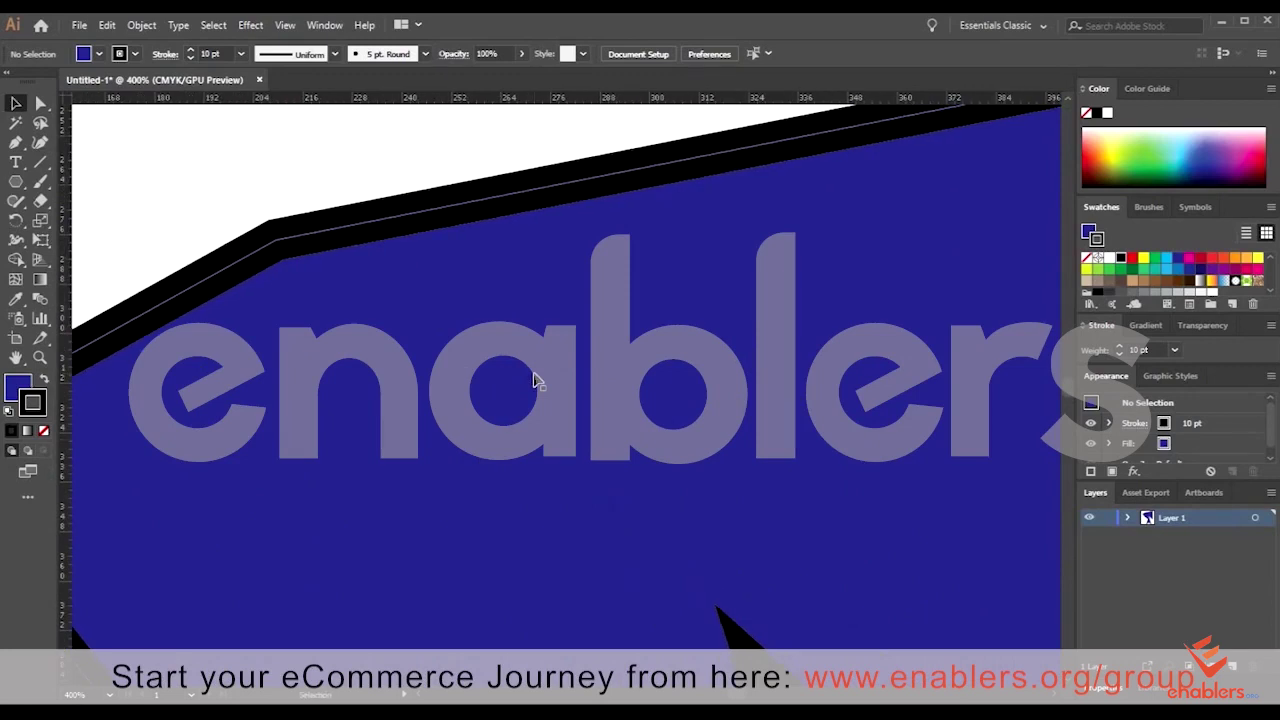
key("ctrl+0")
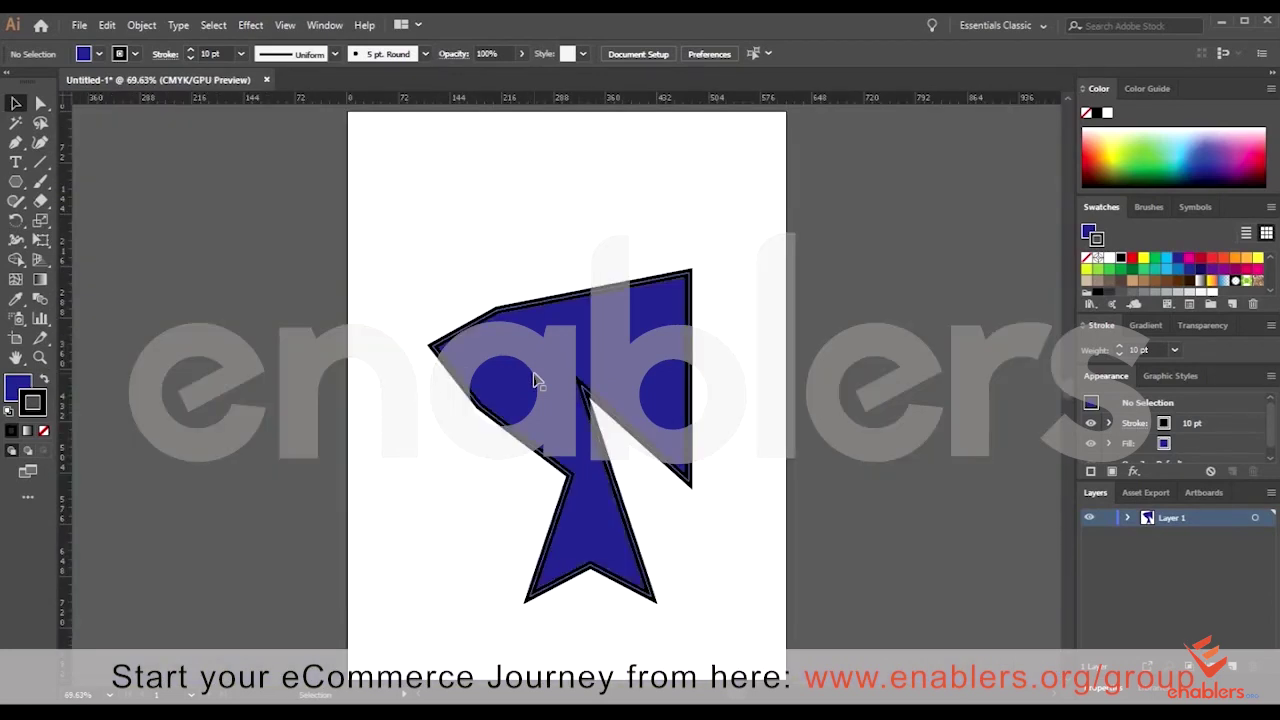